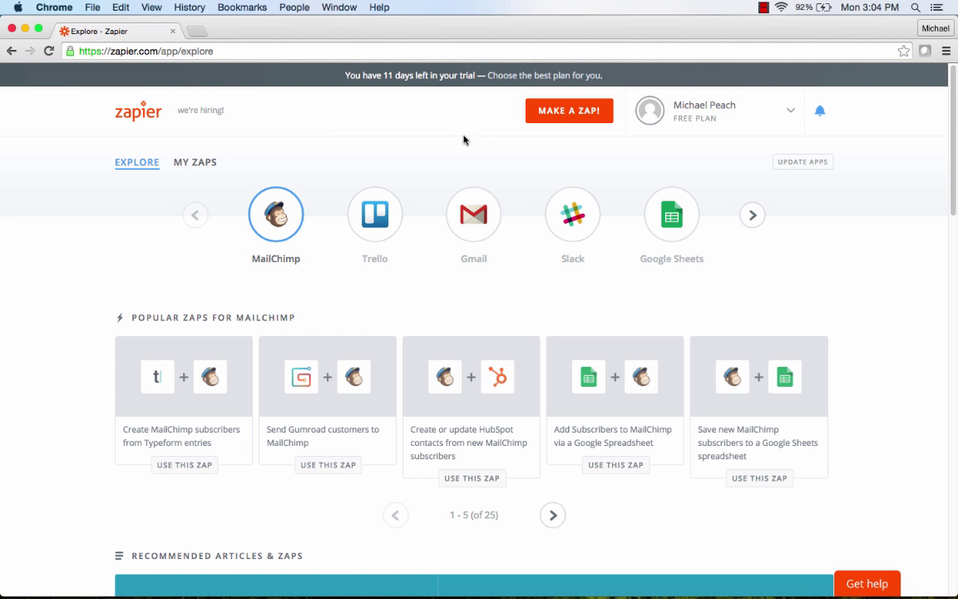
Start a new zap with Pendo's Visitor in Report as the trigger.
click(561, 115)
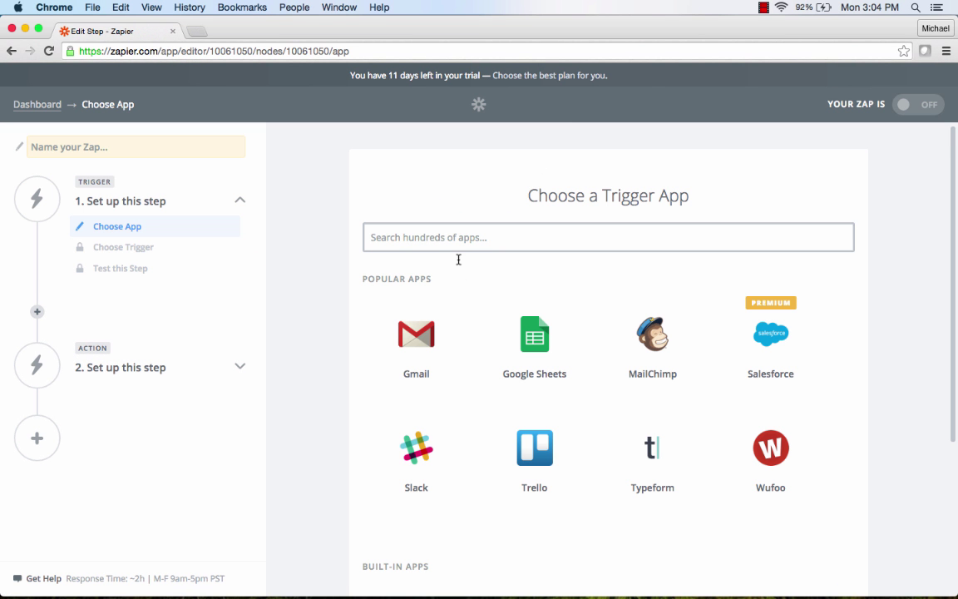
click(449, 239)
text(Pendo)
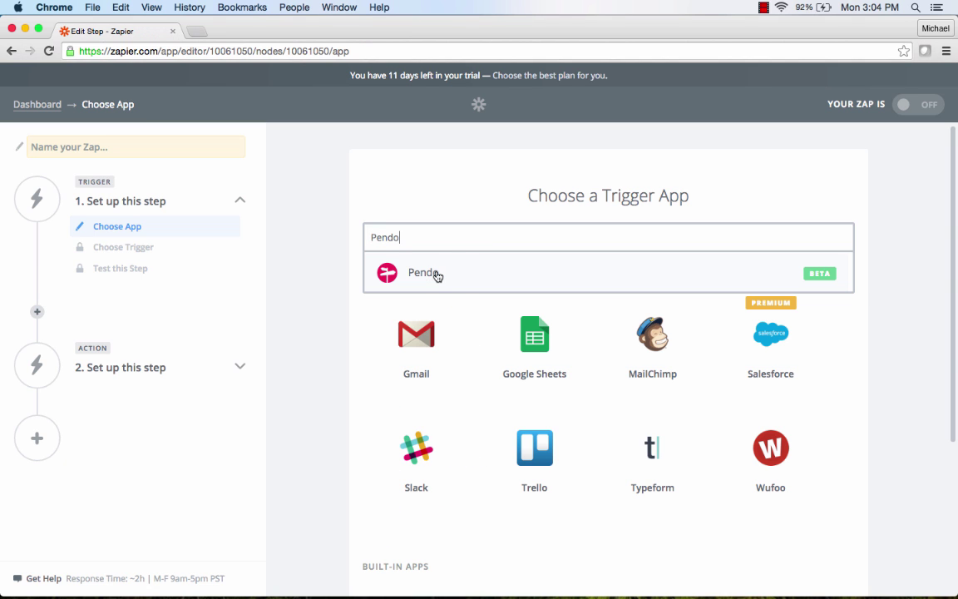
click(439, 273)
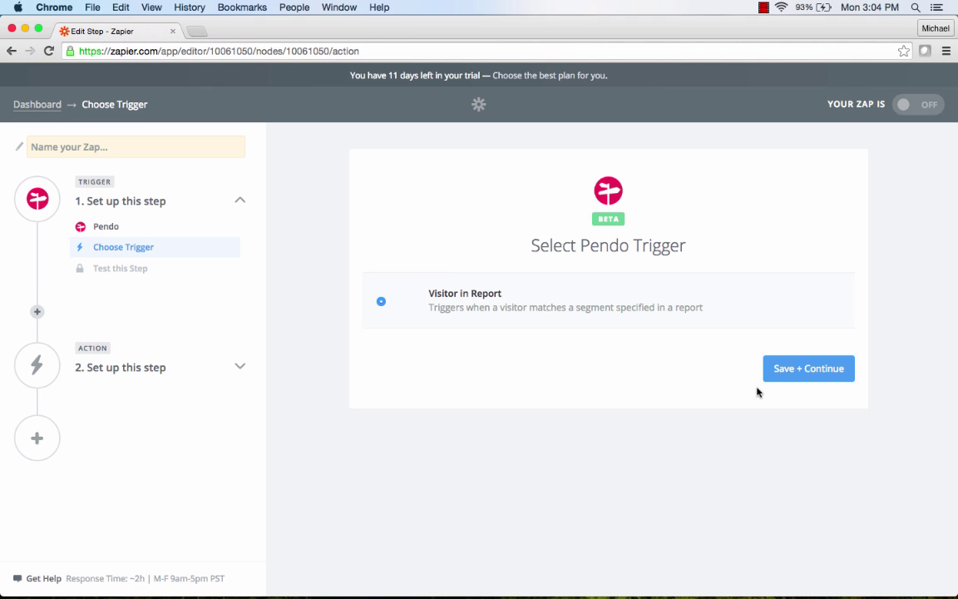
click(783, 374)
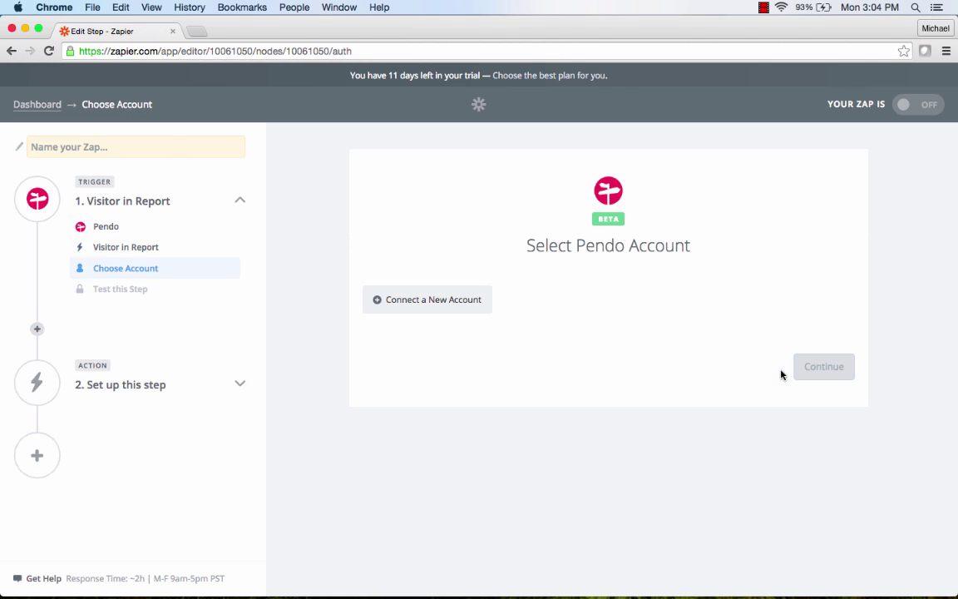
Connect a new Pendo account by pasting its integration key.
click(424, 307)
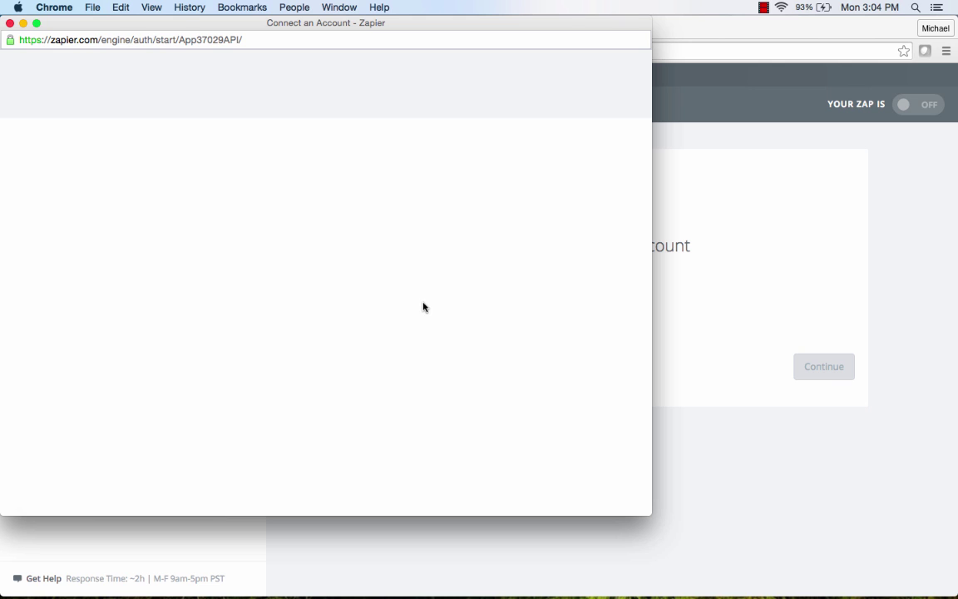
click(367, 253)
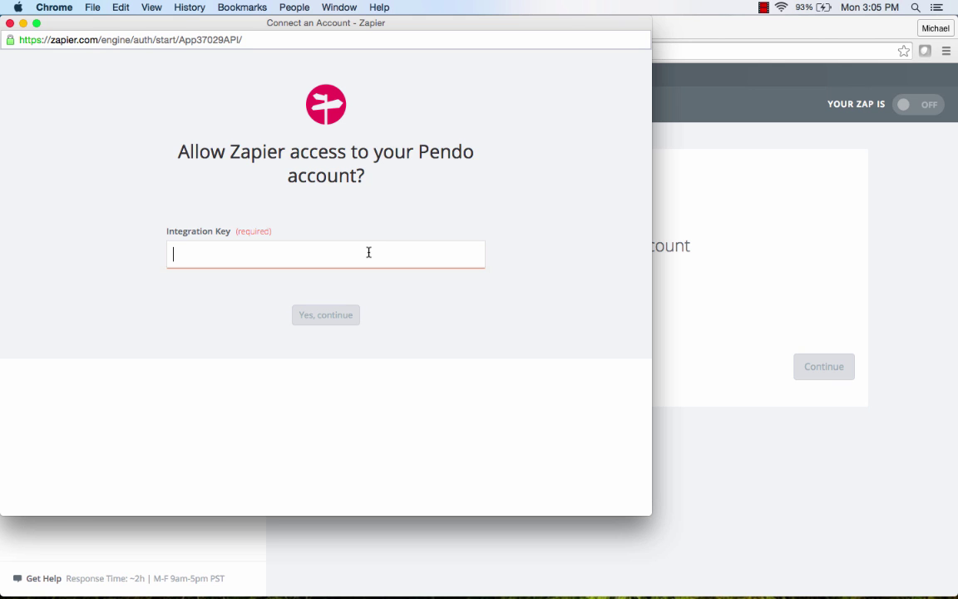
key(super+v)
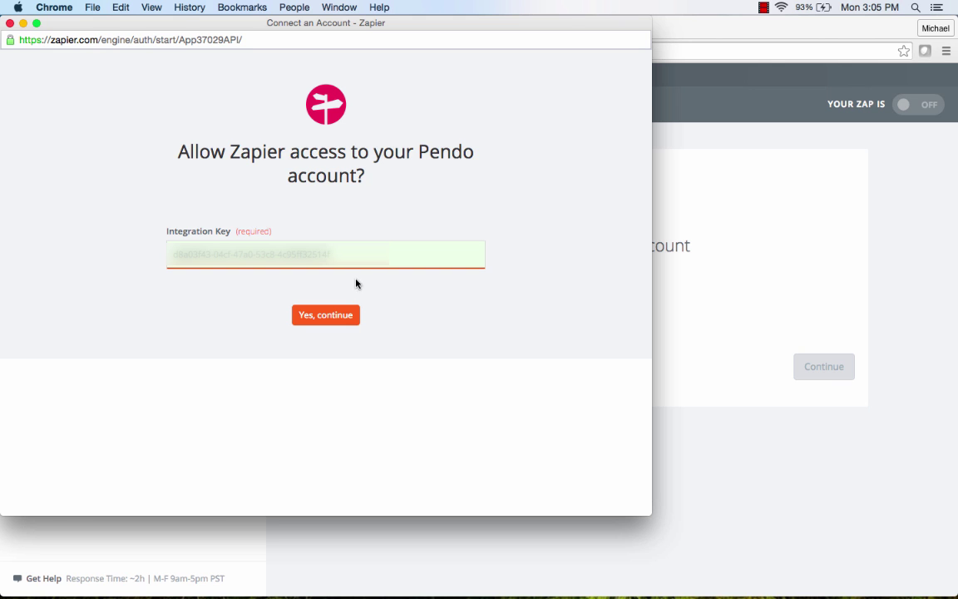
click(361, 315)
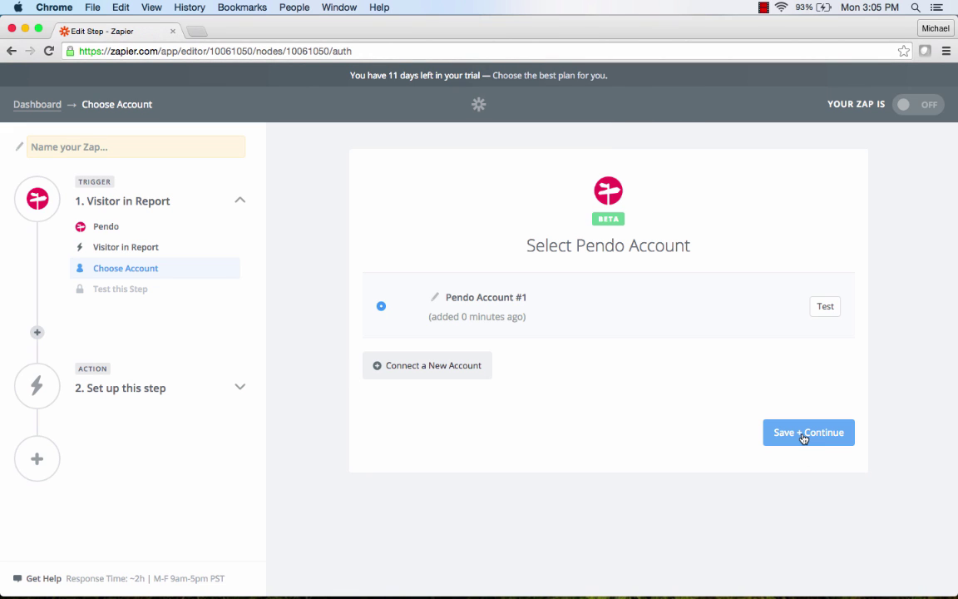
click(803, 434)
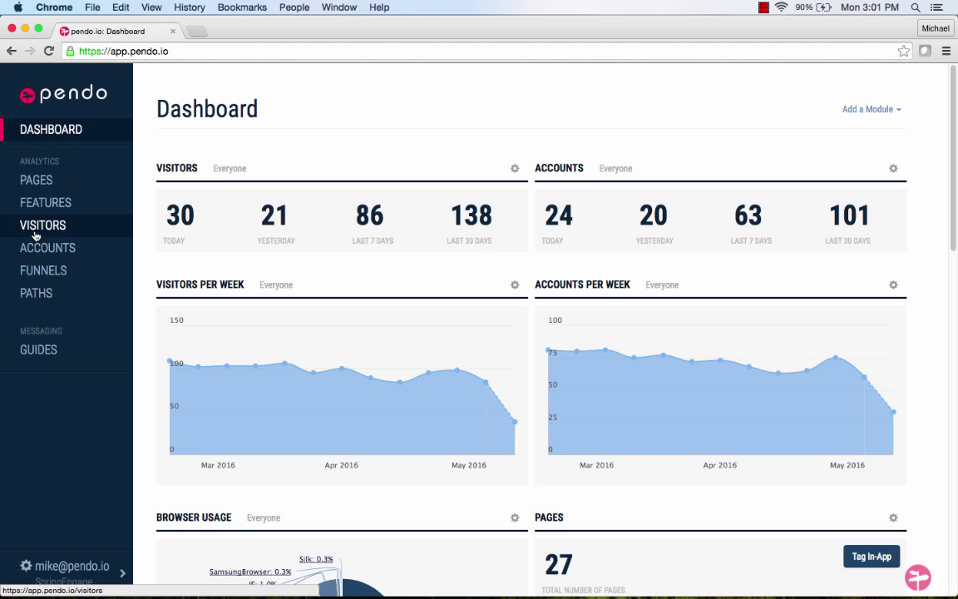
Create a new Pendo visitor report named 'Lapsed Visitors' and open its segment list.
click(36, 234)
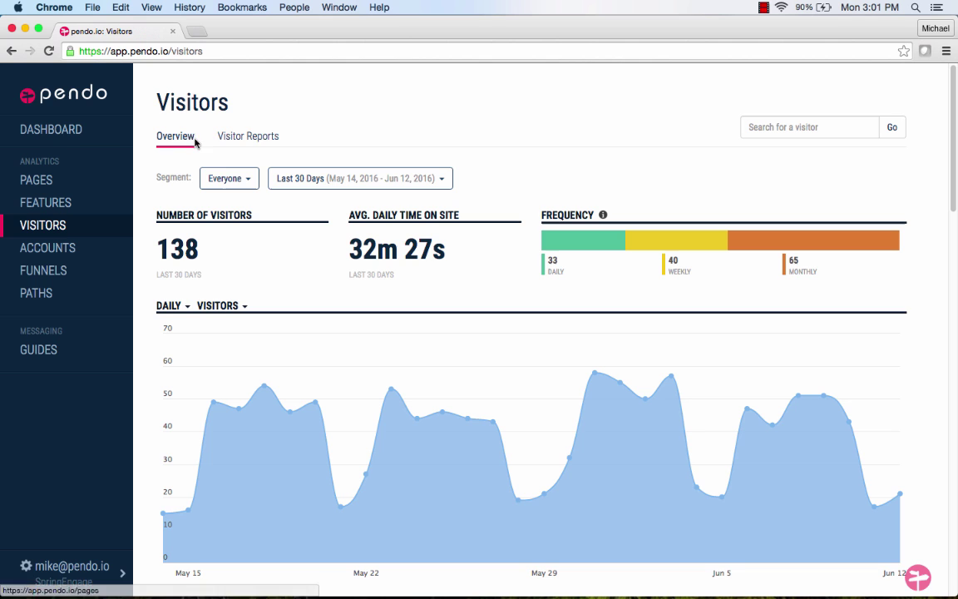
click(241, 144)
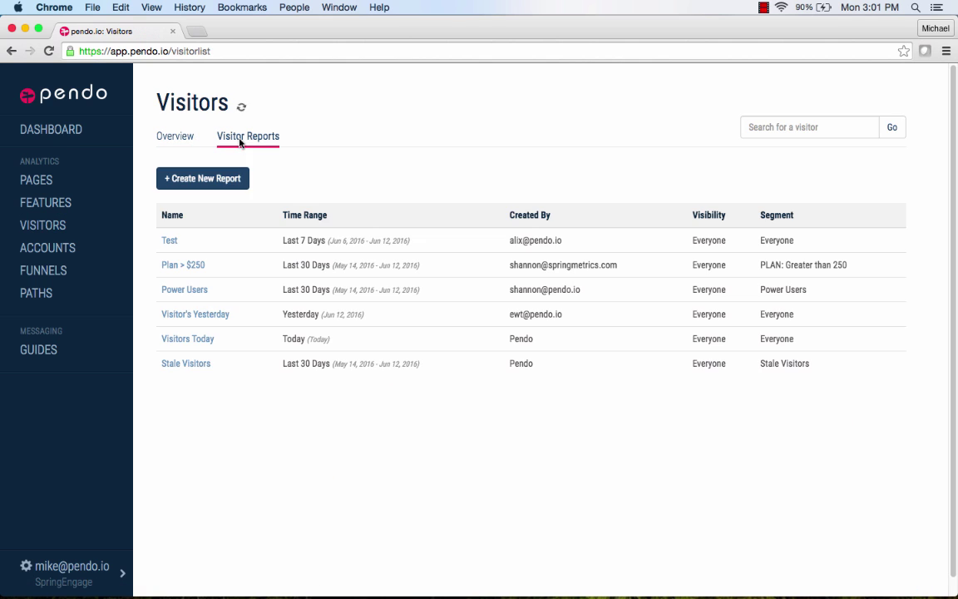
click(214, 181)
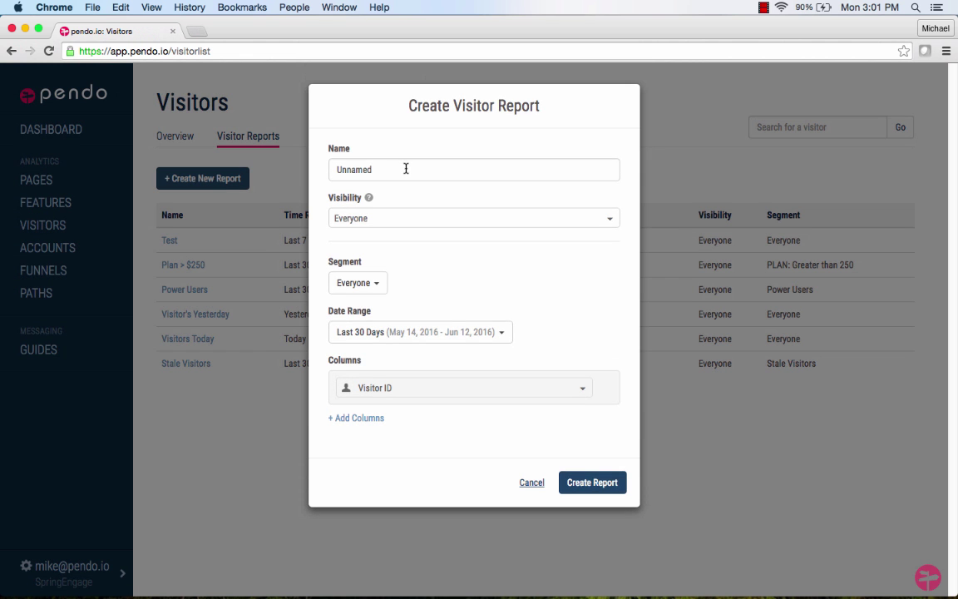
drag(404, 167, 319, 167)
text(La)
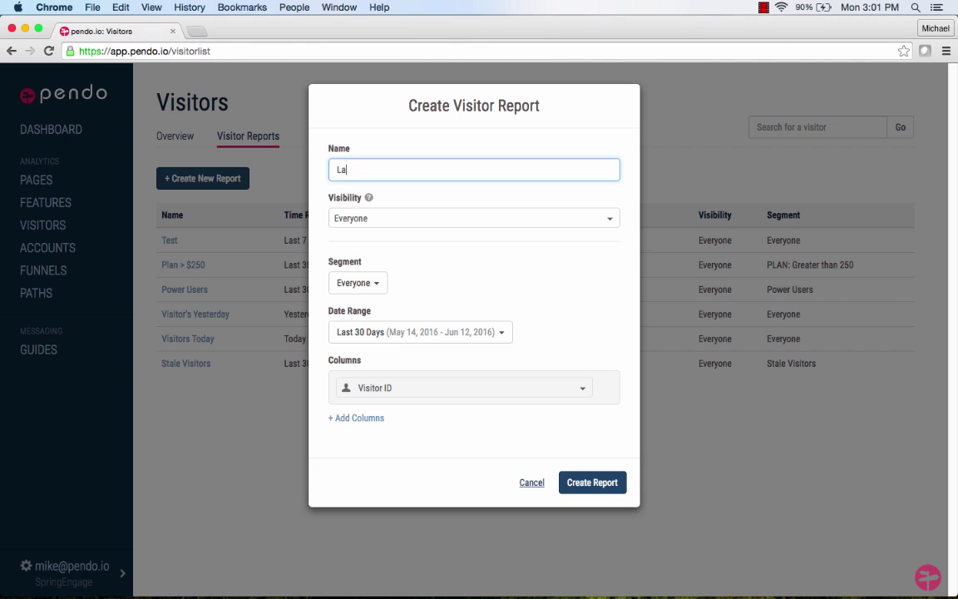
text(psed Visitors)
click(378, 283)
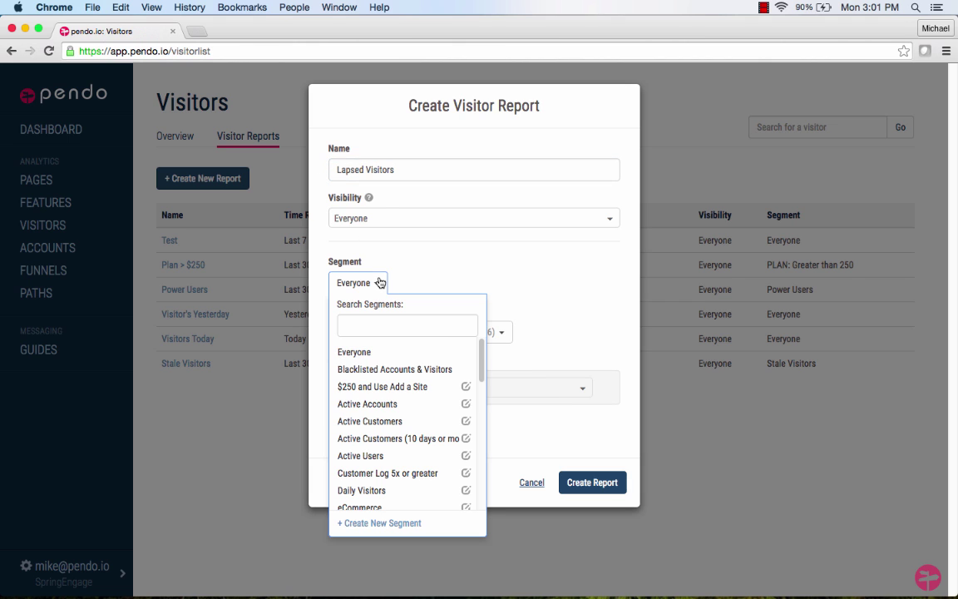
Create and apply segment '30-Day Lapsed Visitors' with rule Last Visit not within last 30 days.
click(381, 524)
drag(394, 169, 276, 167)
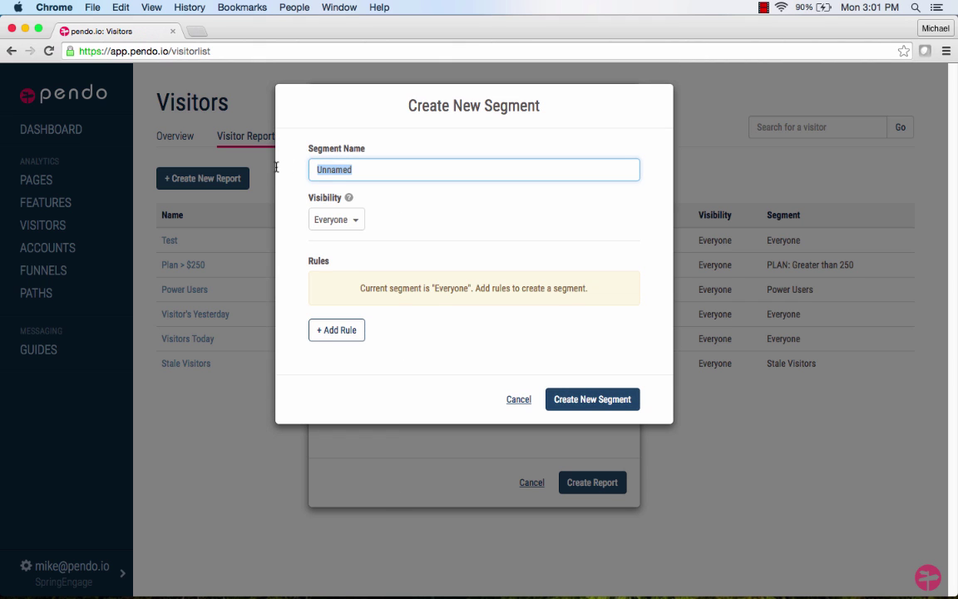
text(30-Day Lapsed Visitor)
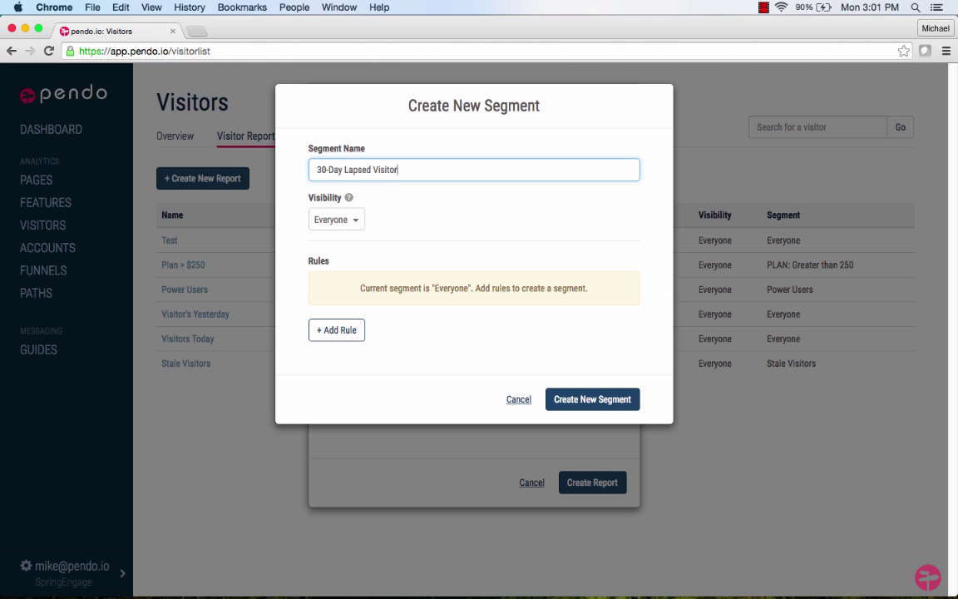
text(s)
click(341, 331)
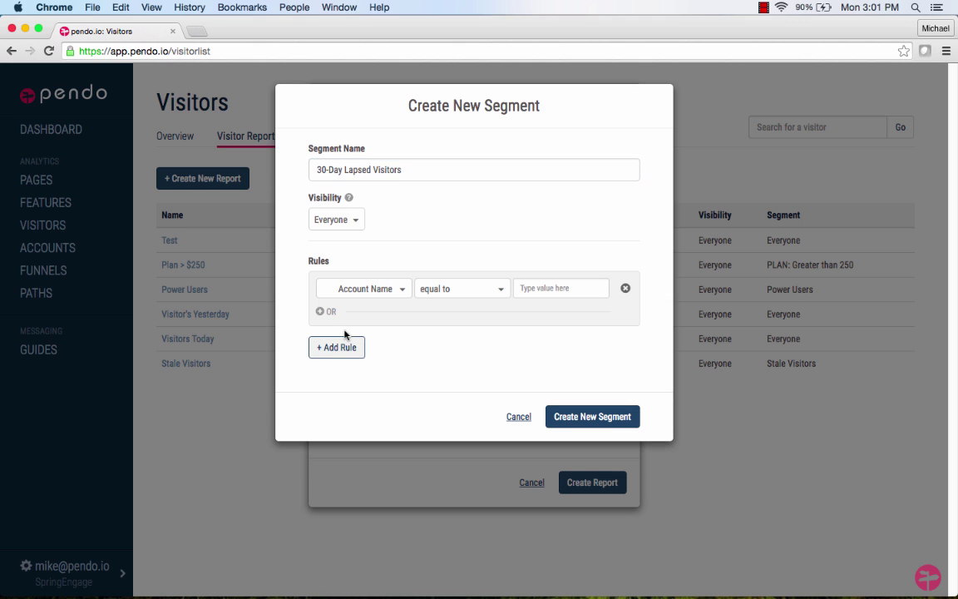
click(400, 291)
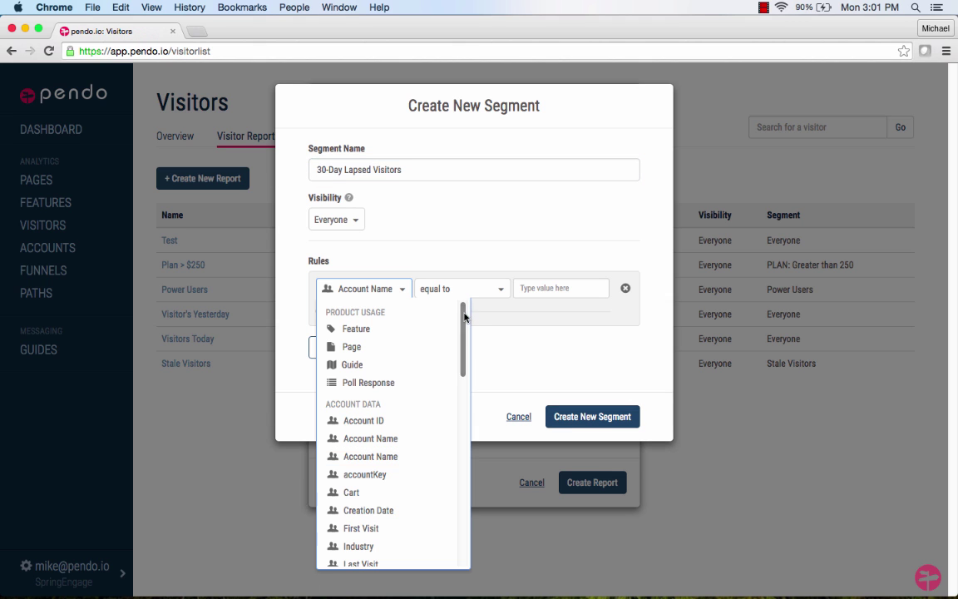
drag(464, 317, 456, 461)
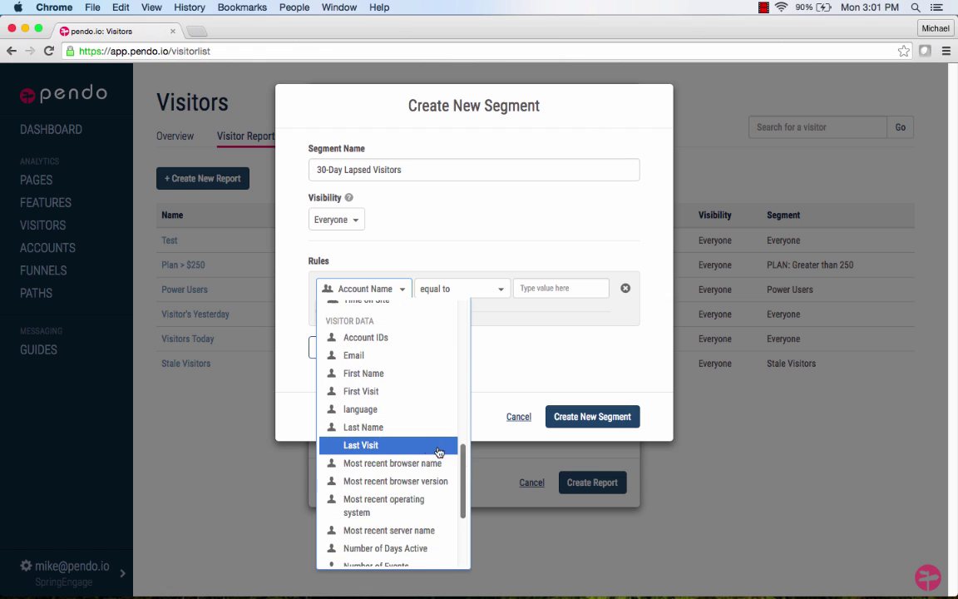
click(422, 446)
click(499, 289)
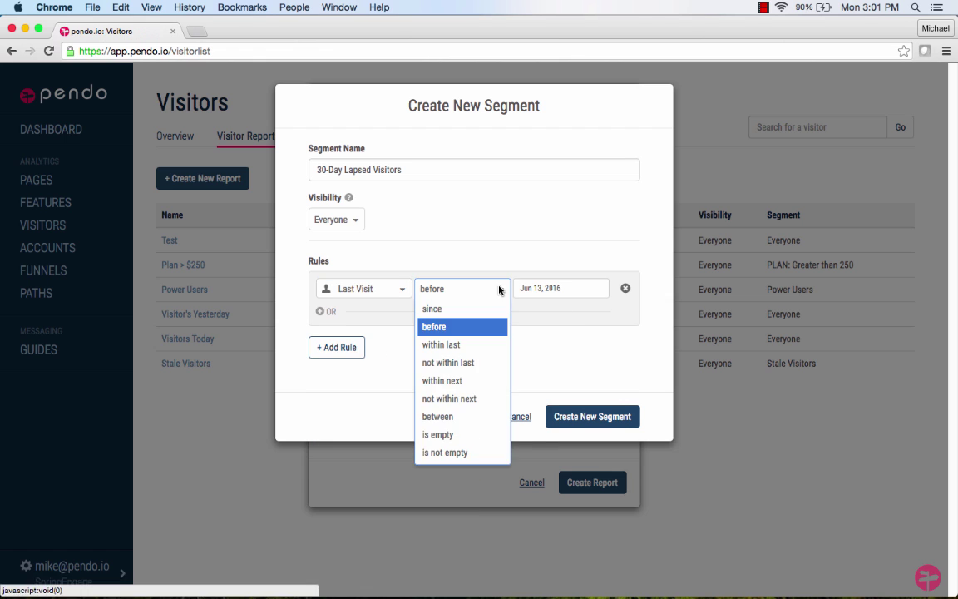
click(458, 363)
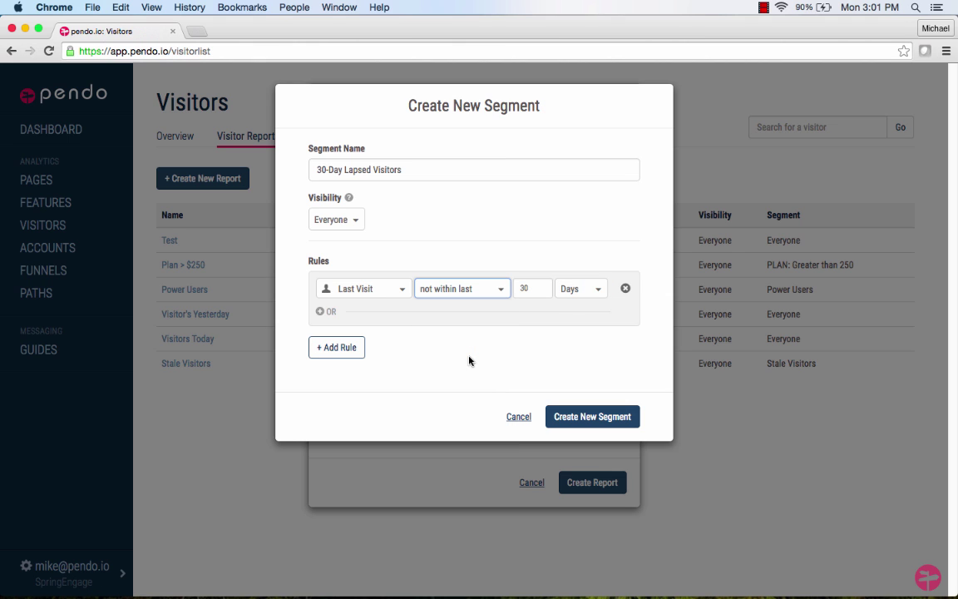
click(576, 419)
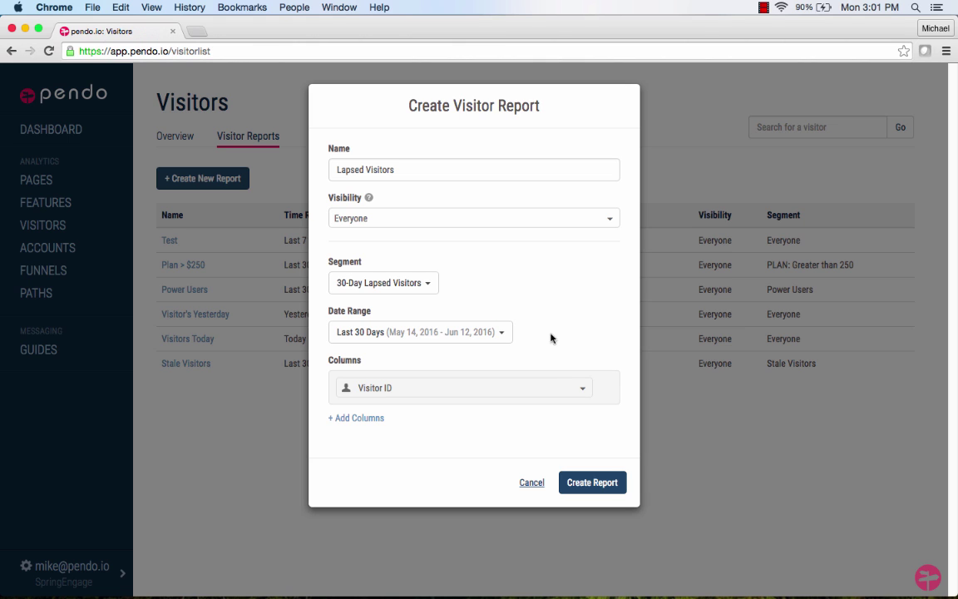
Add Email and Last Visit columns, create the report, and select its ID in the URL.
click(360, 420)
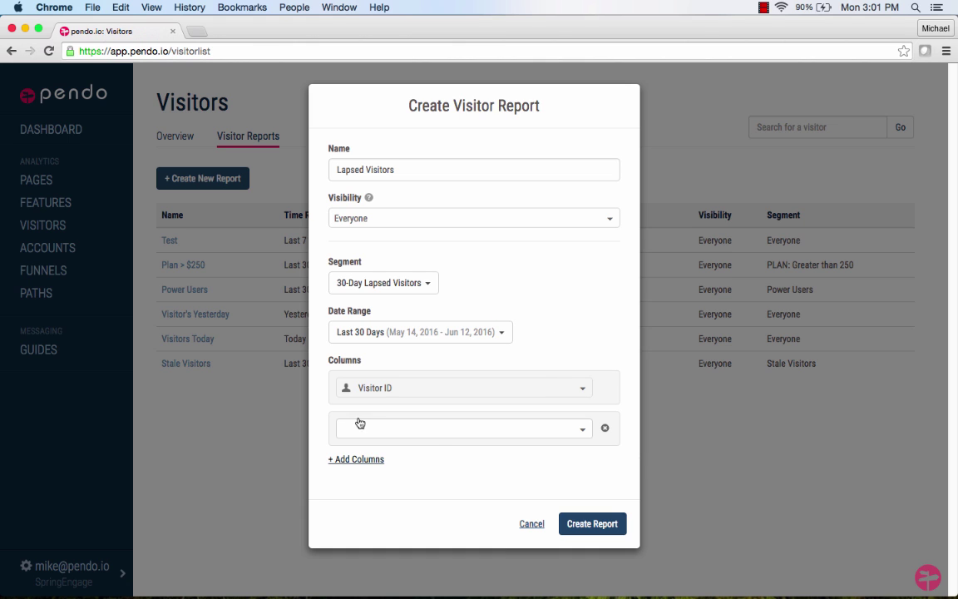
click(583, 429)
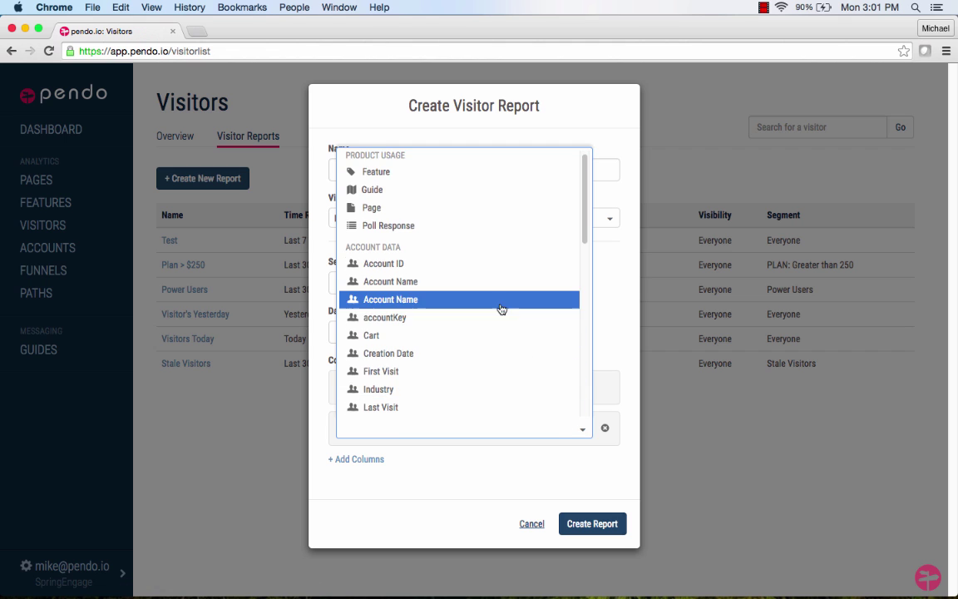
drag(581, 218, 569, 333)
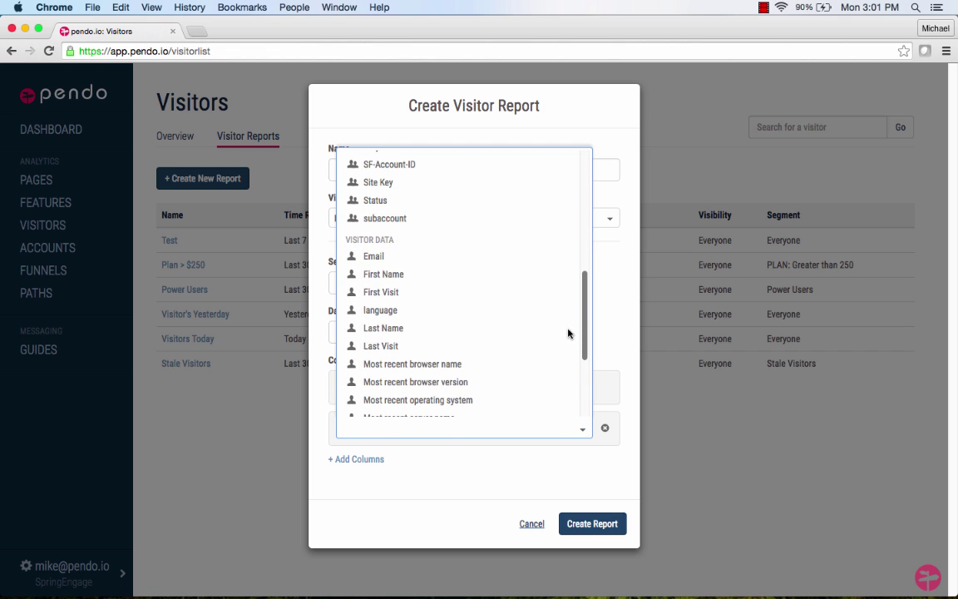
click(460, 257)
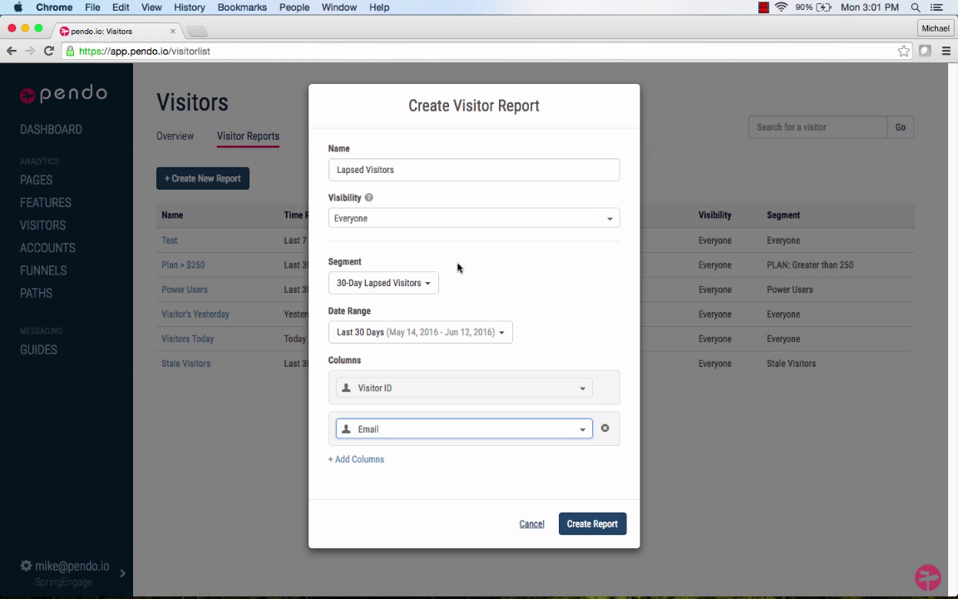
click(359, 460)
click(582, 471)
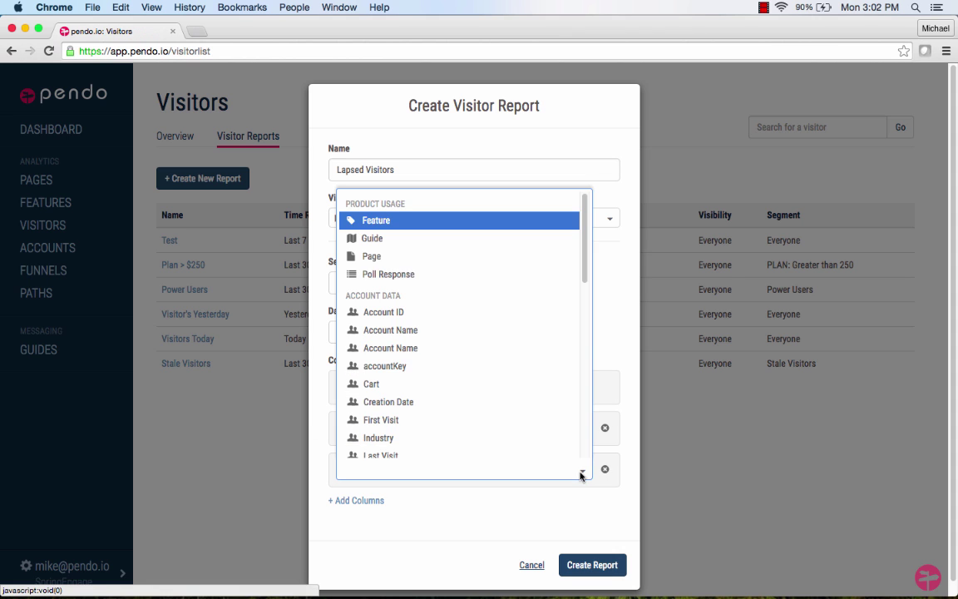
drag(584, 267, 585, 370)
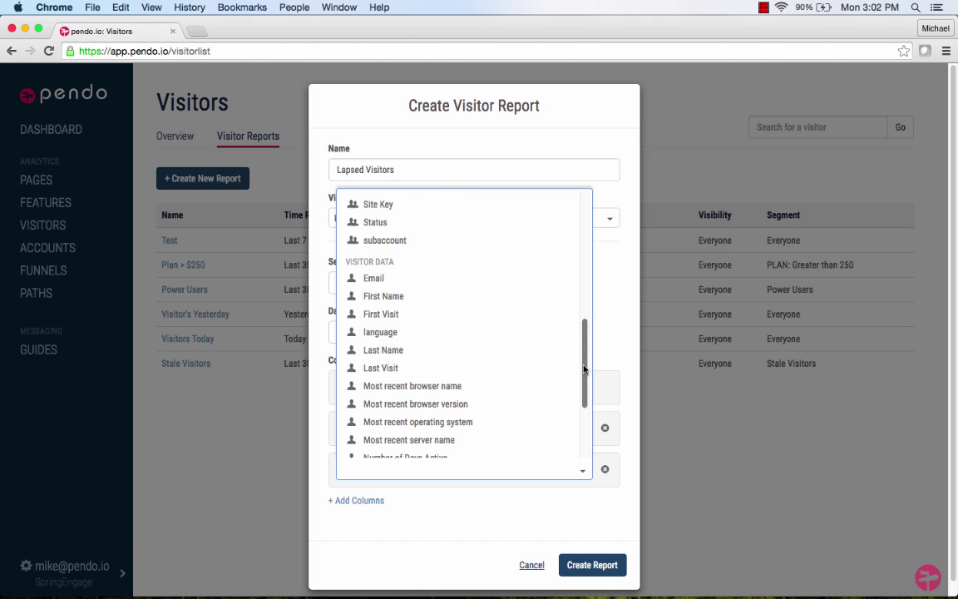
click(468, 371)
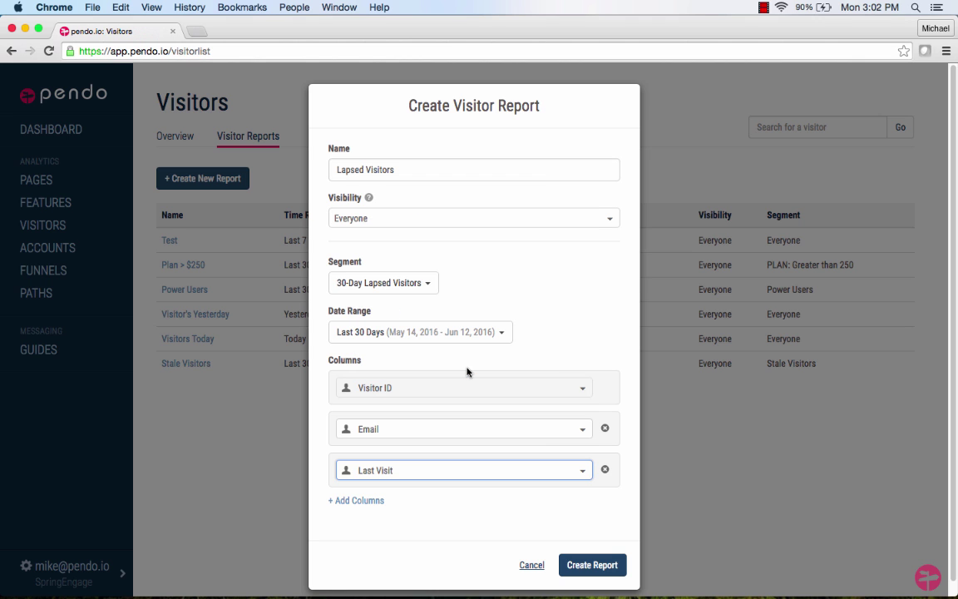
click(580, 569)
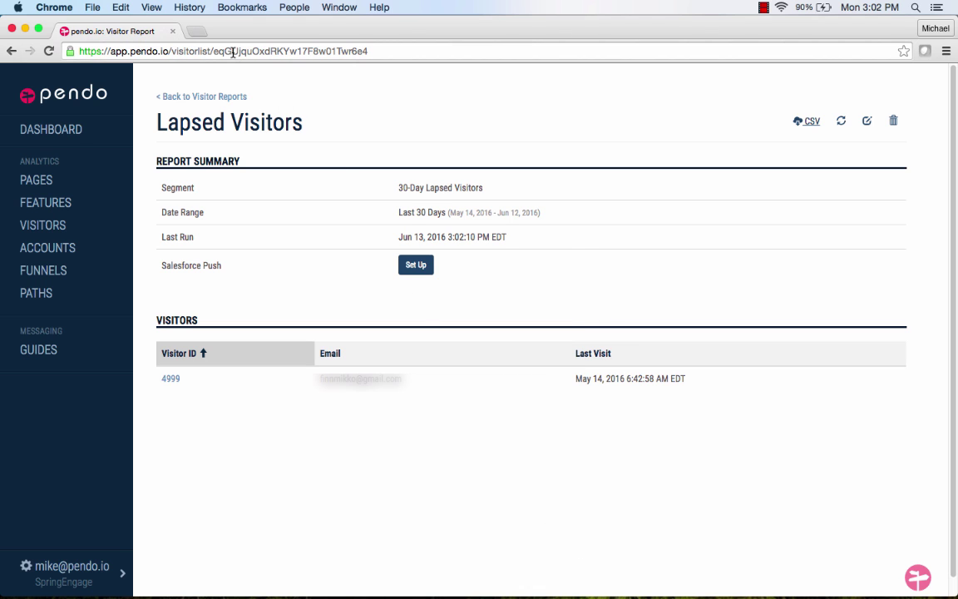
double_click(232, 52)
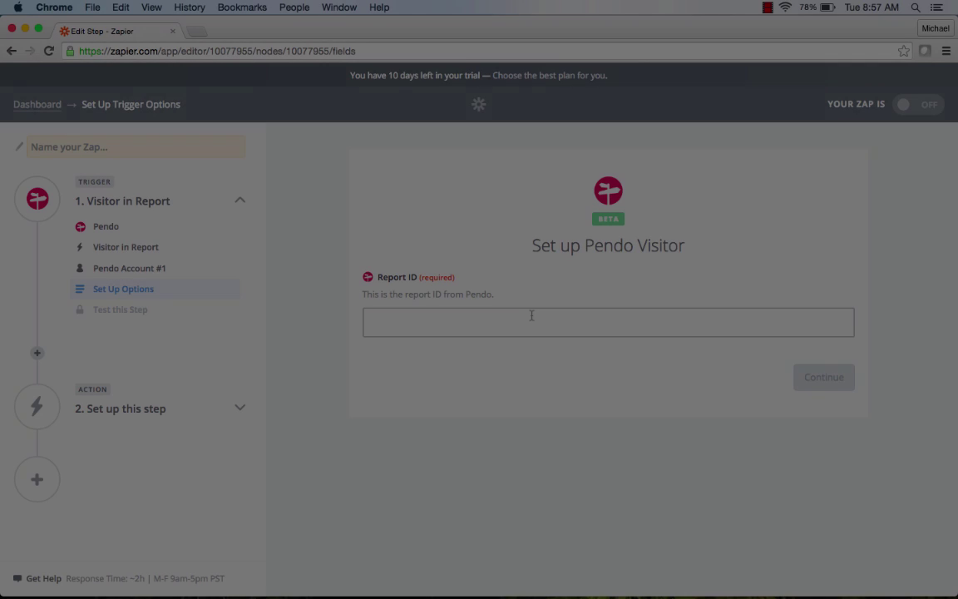
Paste the Lapsed Visitors report ID into the trigger and test it with a fetched visitor.
text(eqGUjquOxdRKYw17F8w01Twr6e4)
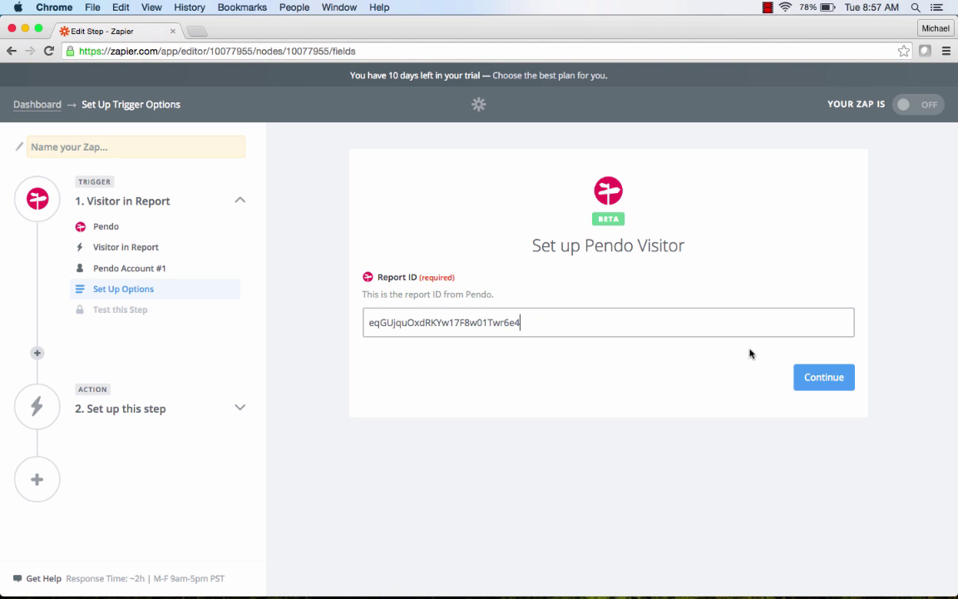
click(805, 379)
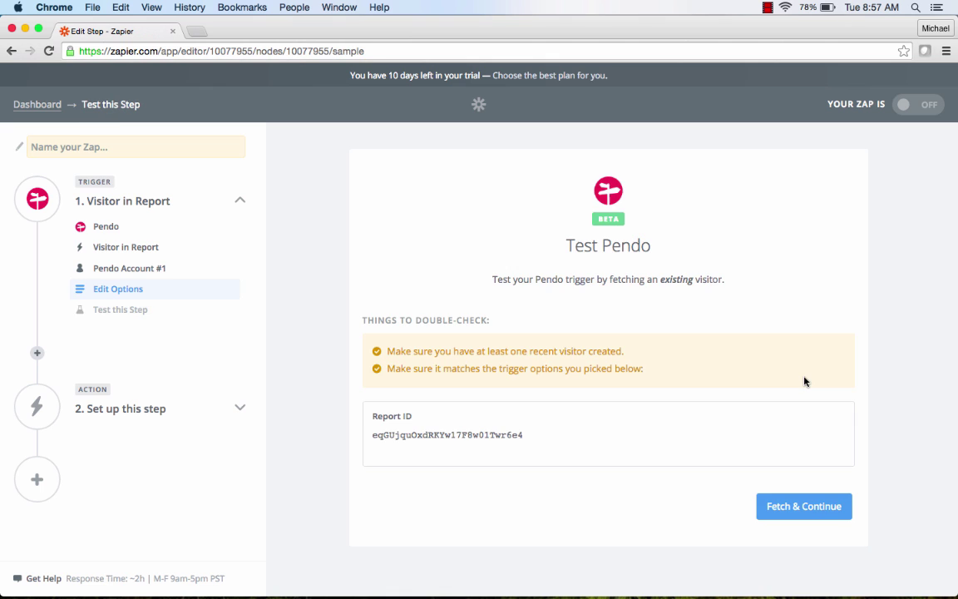
click(794, 507)
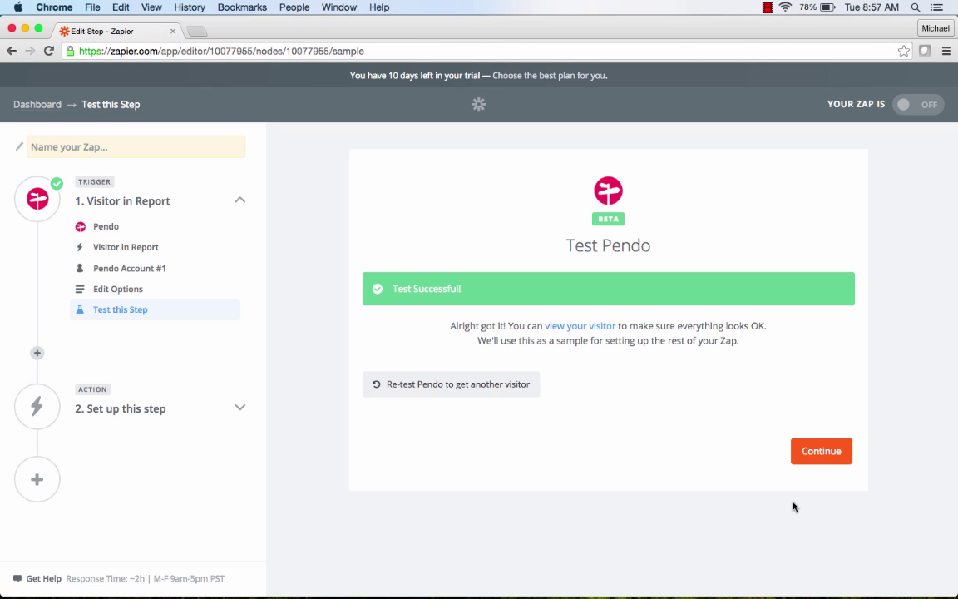
Set the action to Email by Zapier's Send Outbound Email.
click(813, 452)
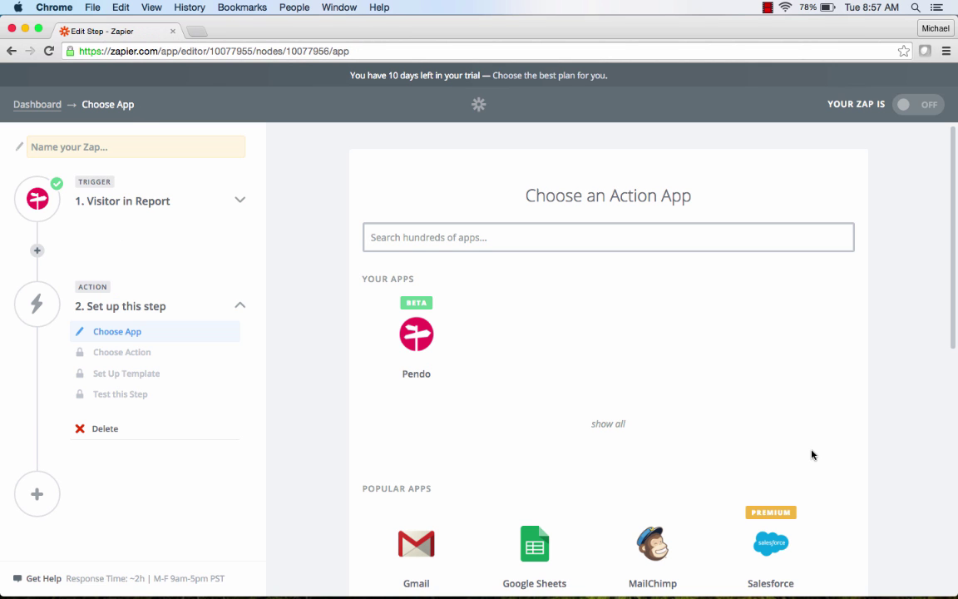
scroll(804, 396, down, 3)
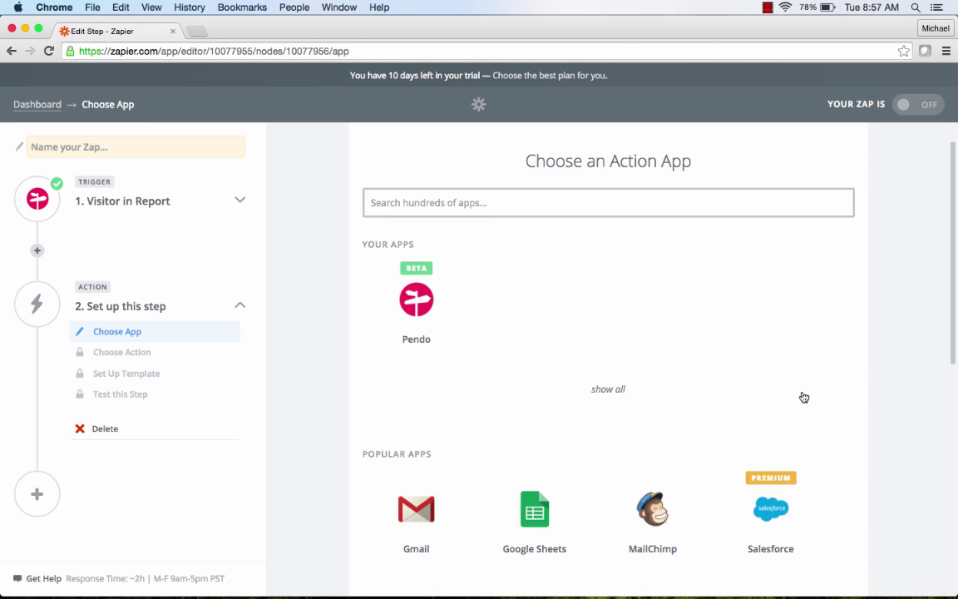
scroll(804, 396, down, 5)
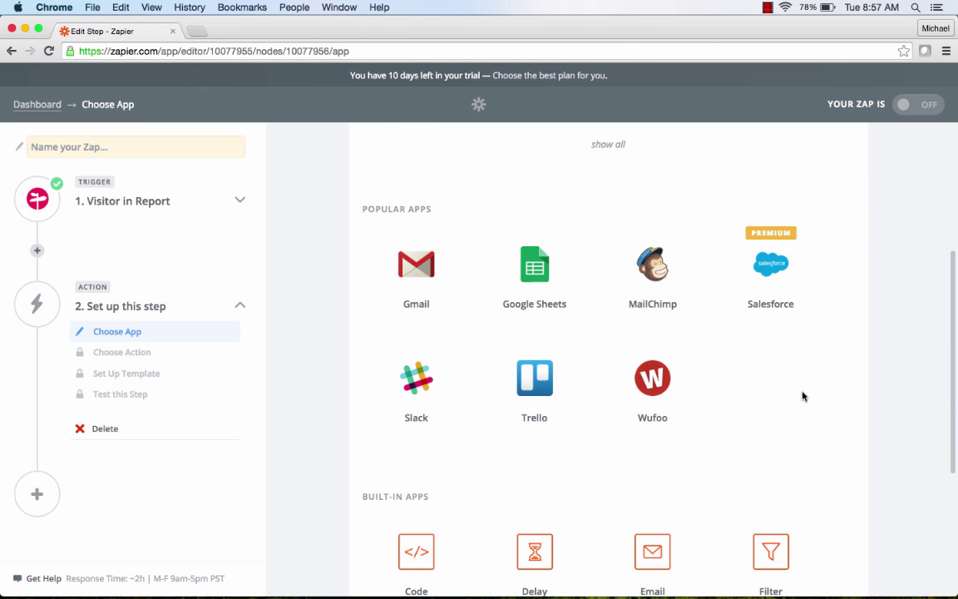
scroll(802, 396, down, 2)
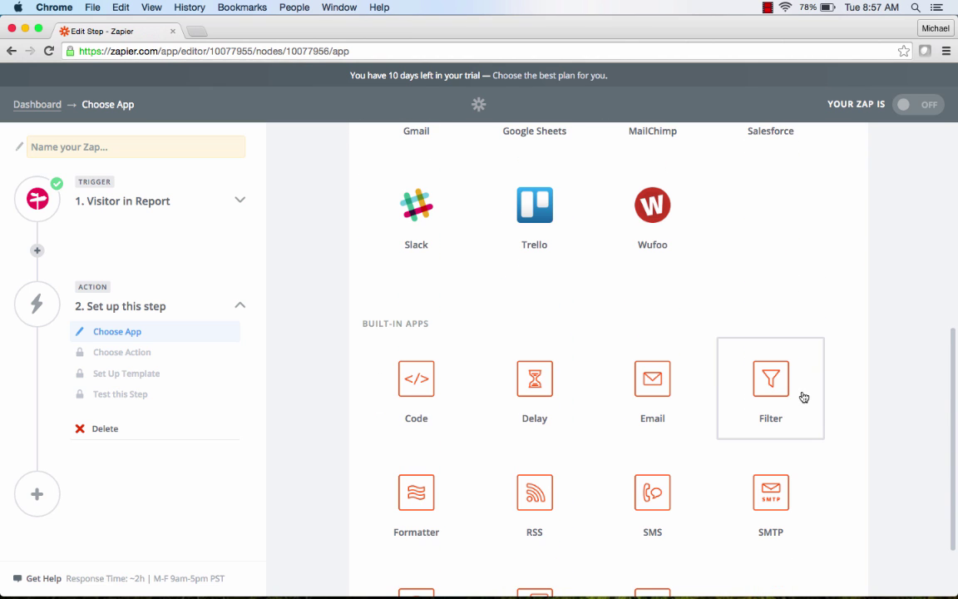
click(654, 380)
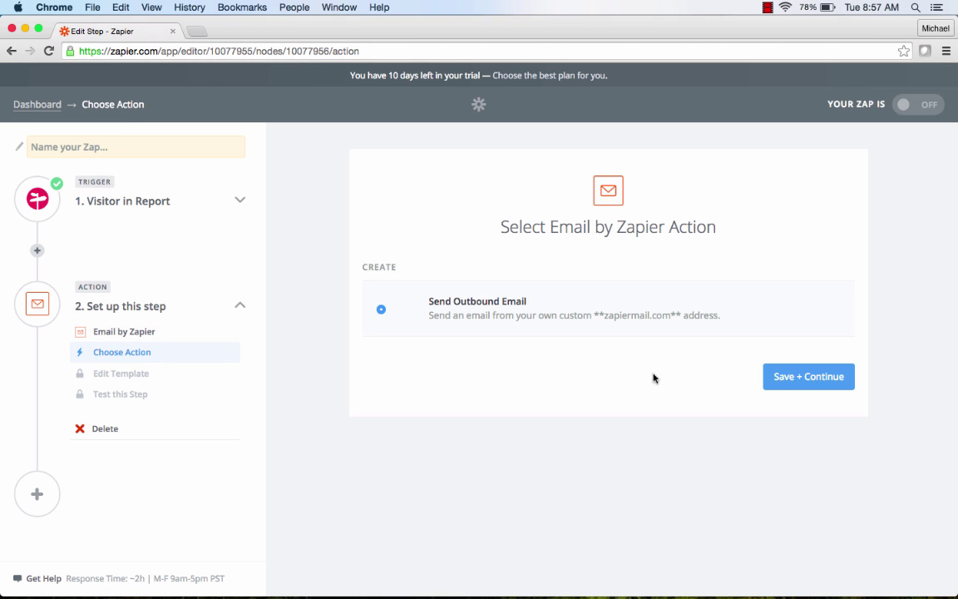
click(768, 382)
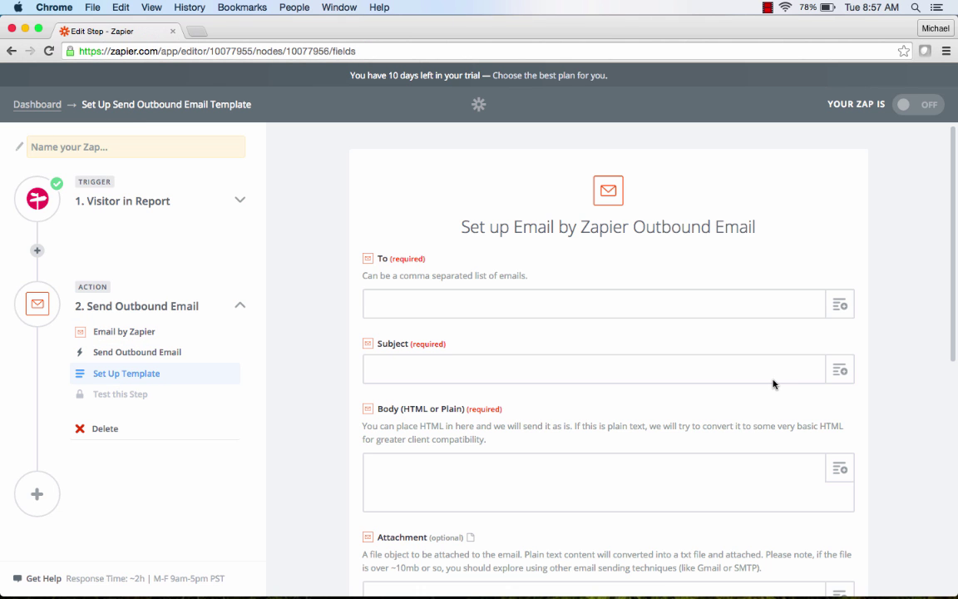
Address the email to Visitor Agent Email with subject 'We miss you!'.
click(733, 303)
click(842, 305)
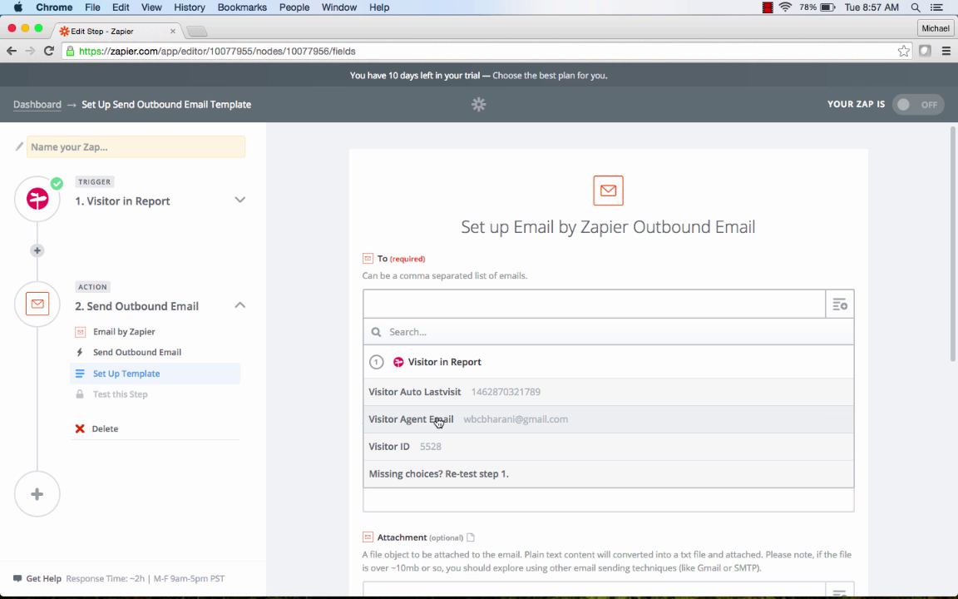
click(438, 420)
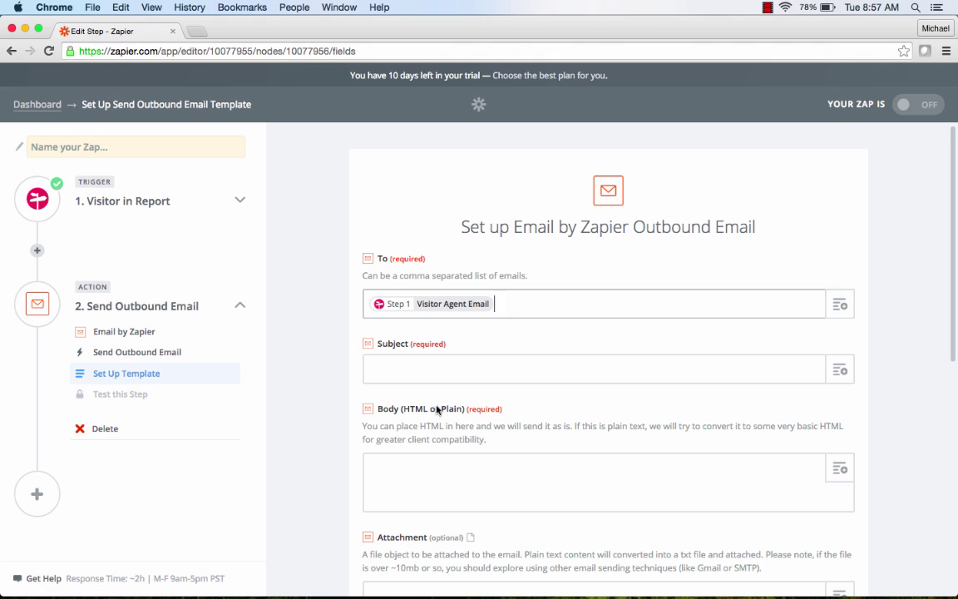
click(432, 366)
text(W)
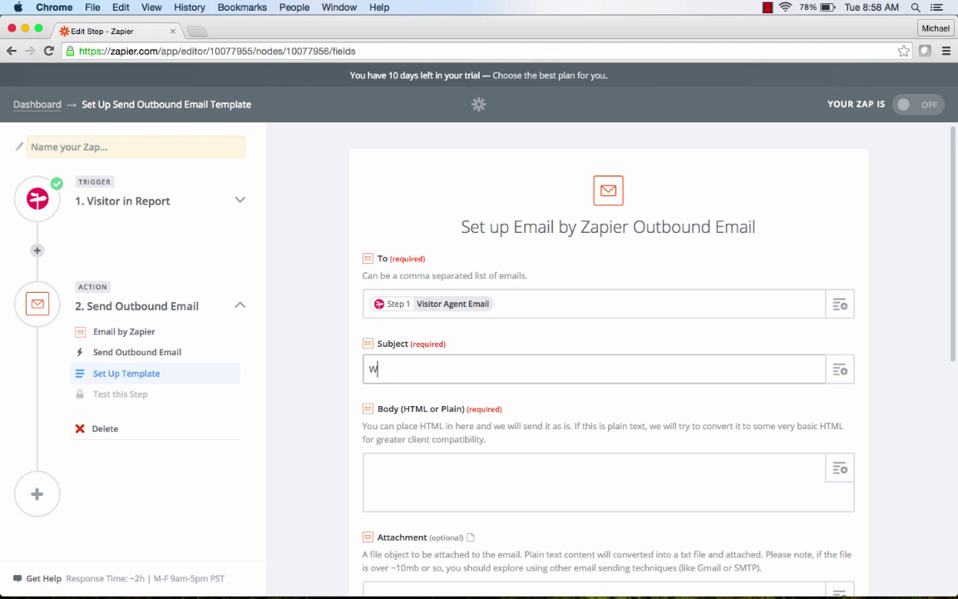
text(e miss you!)
Paste the email body and insert Visitor Auto Lastvisit after 'since'.
click(400, 460)
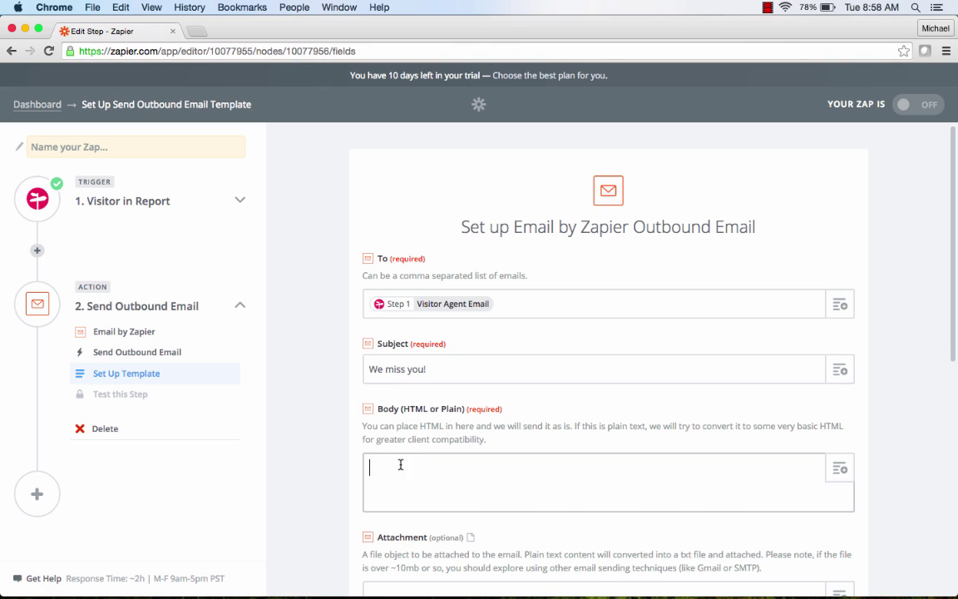
text(Hi There!  We've noticed that you haven't logged into SpringEngage since .  Since you've been gone we've made a bunch of enhancements to our campaign builder that we think you'll really like.  Come and take a look!)
click(417, 483)
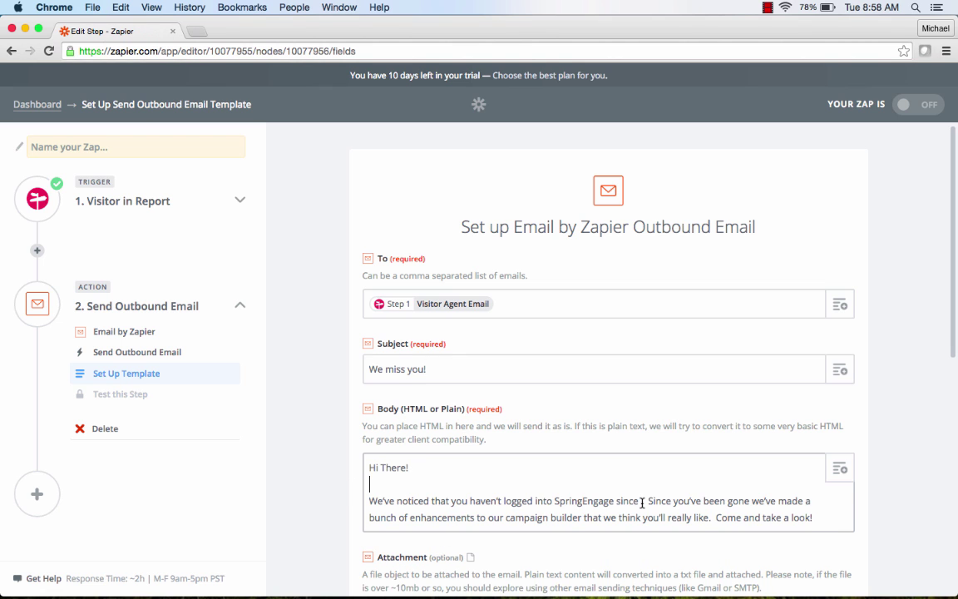
click(838, 470)
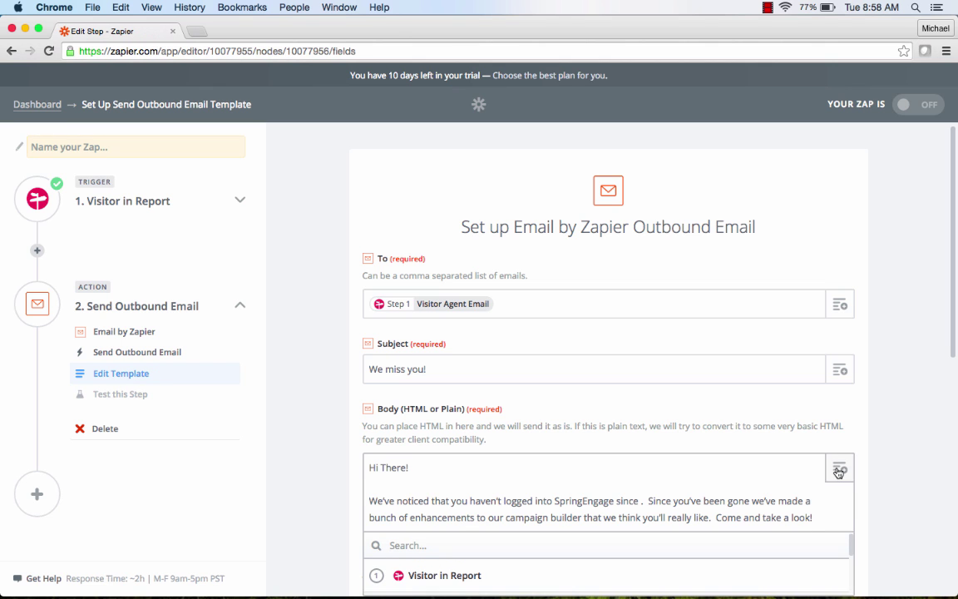
scroll(720, 421, down, 3)
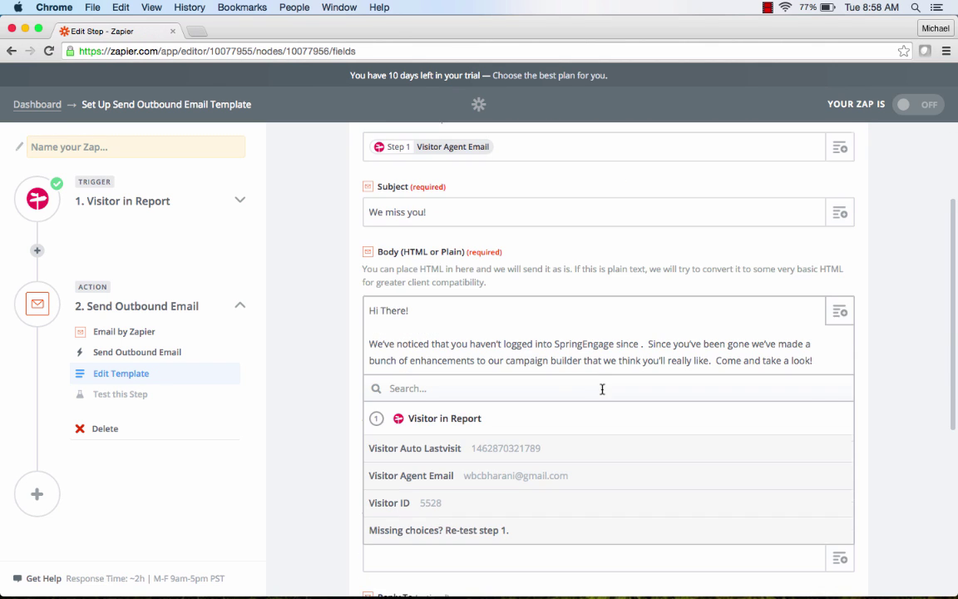
click(427, 450)
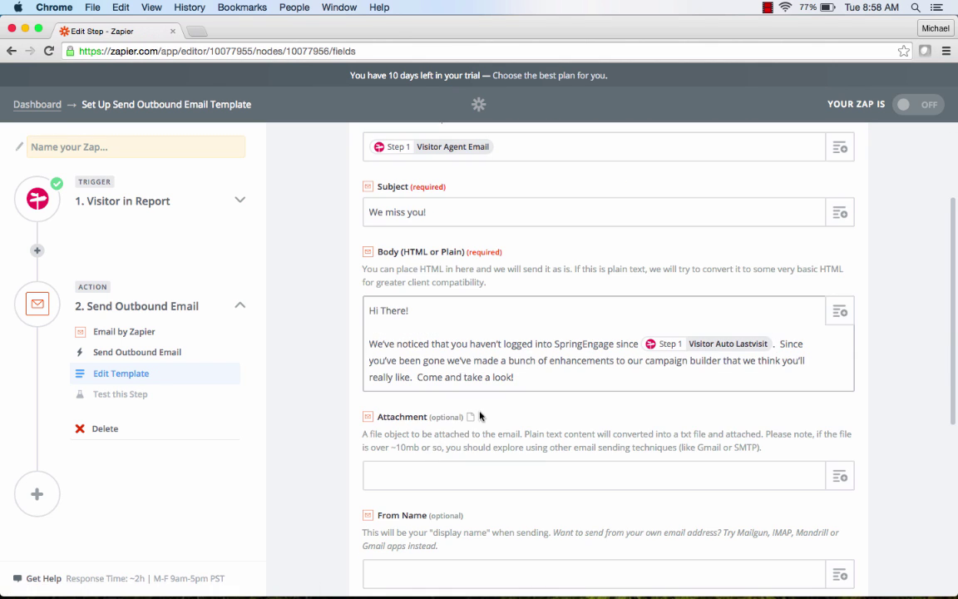
click(565, 369)
Enter the company support e-mail as Reply To and continue to the email test.
scroll(881, 387, down, 2)
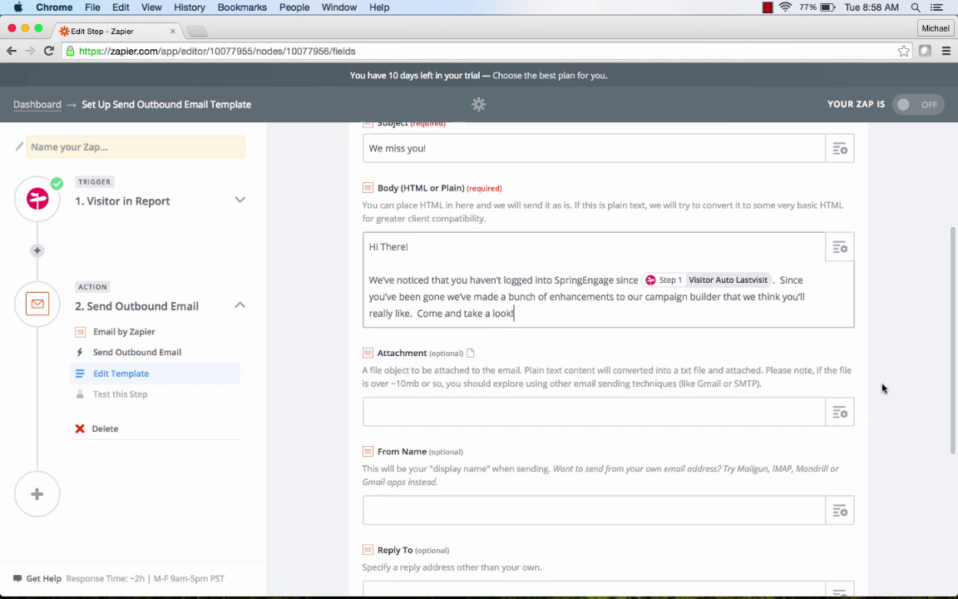
scroll(882, 388, down, 4)
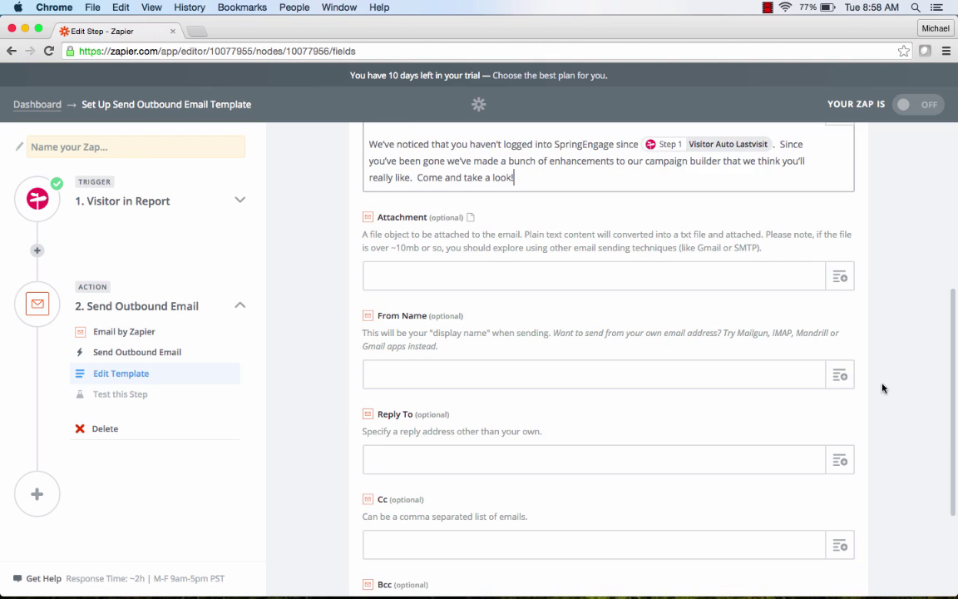
scroll(882, 389, down, 1)
click(663, 434)
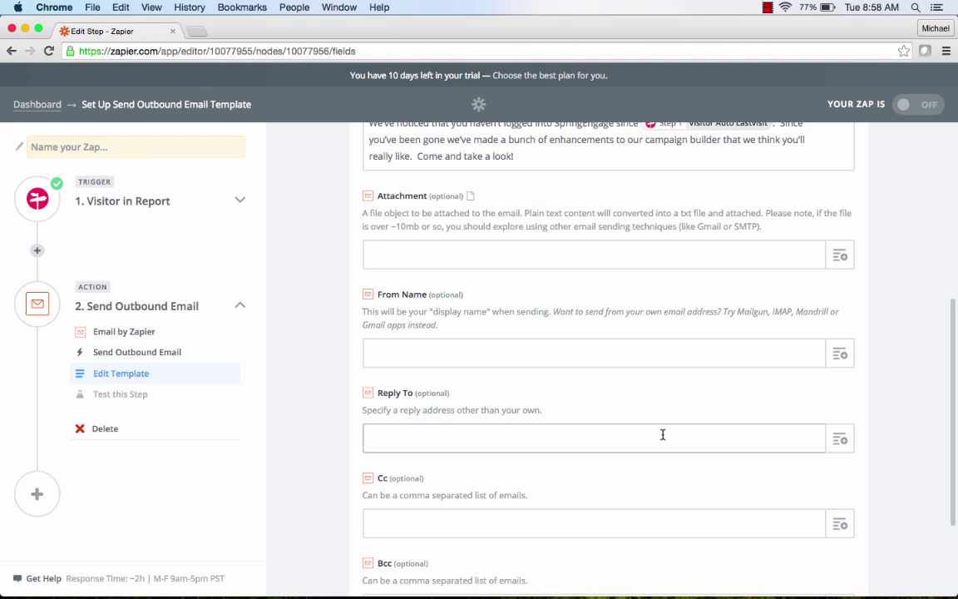
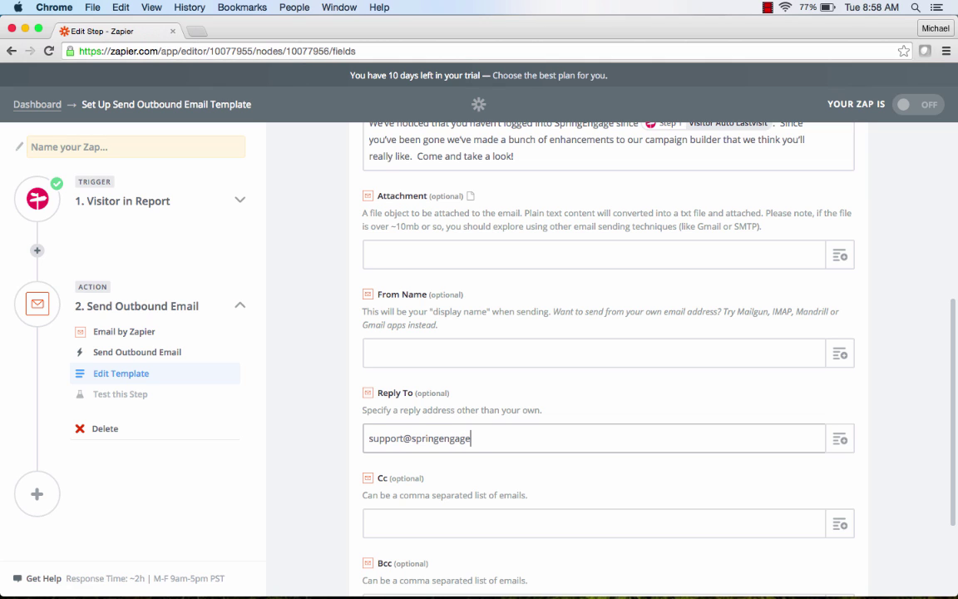
scroll(880, 419, down, 5)
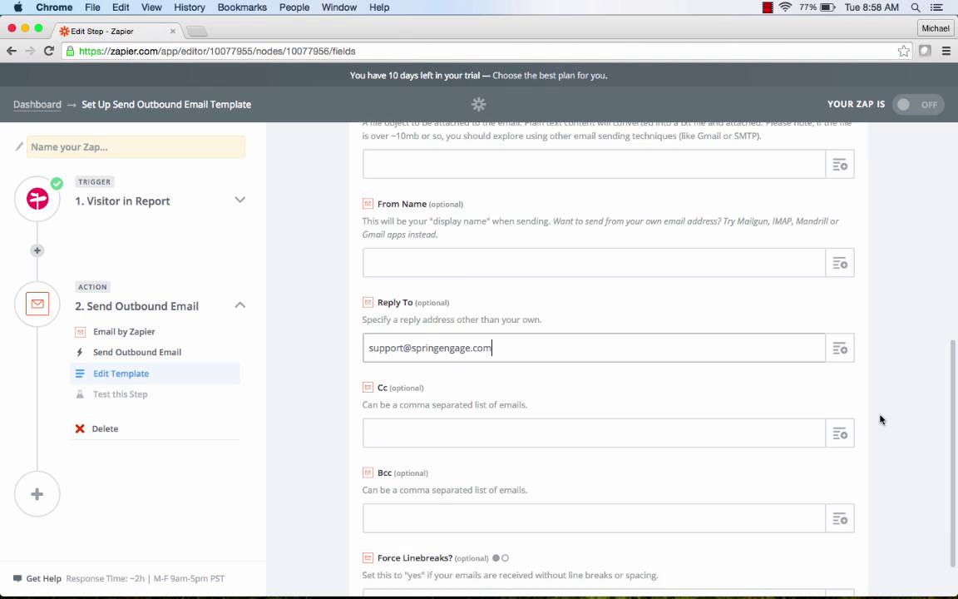
scroll(879, 420, down, 2)
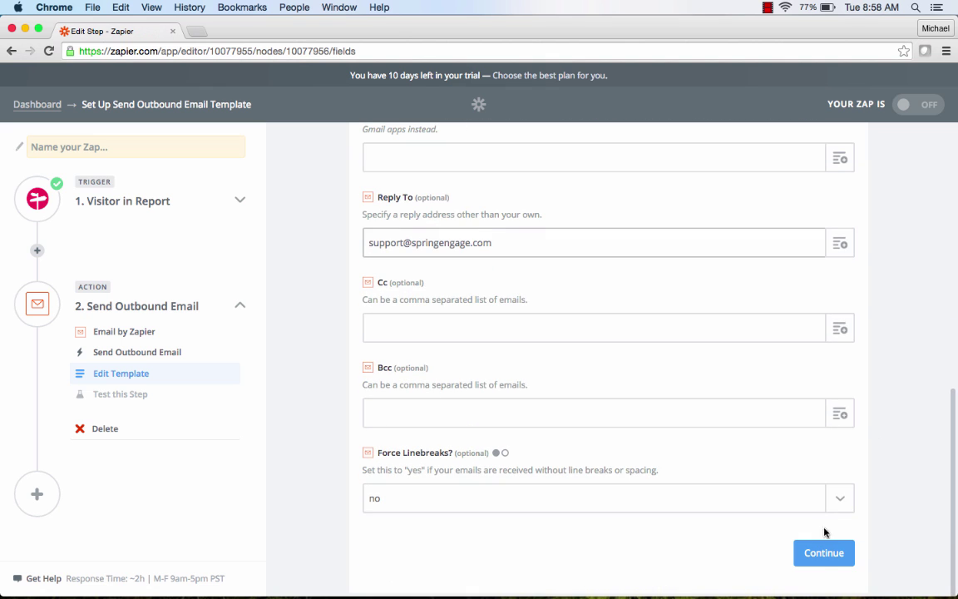
click(822, 556)
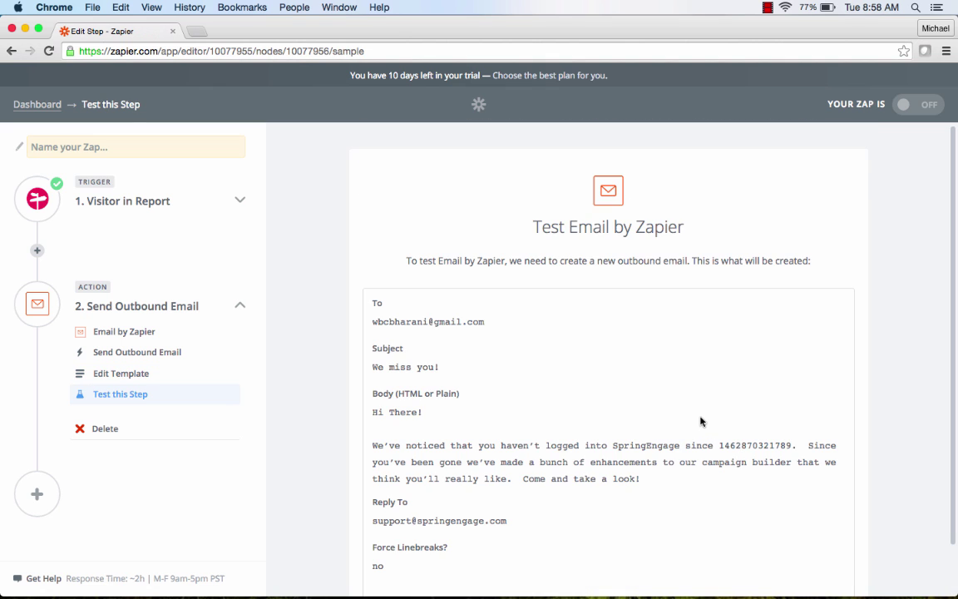
Send the test outbound email and finish the action step.
scroll(751, 349, down, 1)
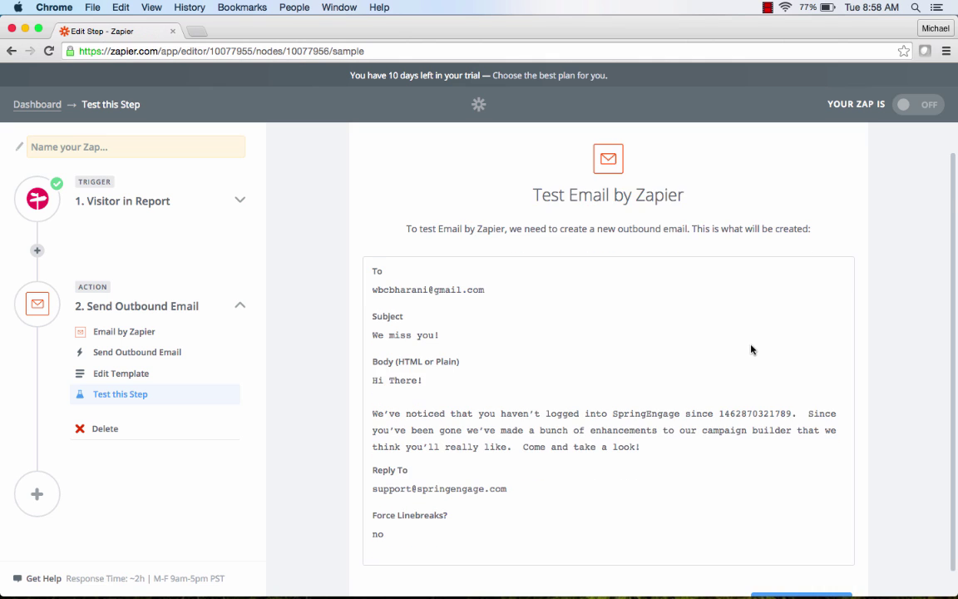
scroll(751, 349, down, 2)
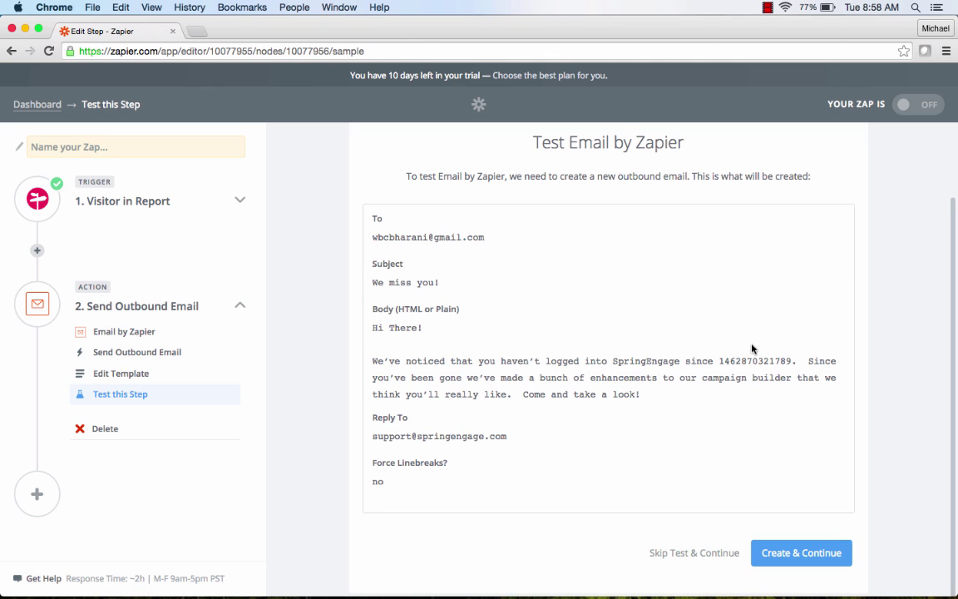
click(793, 553)
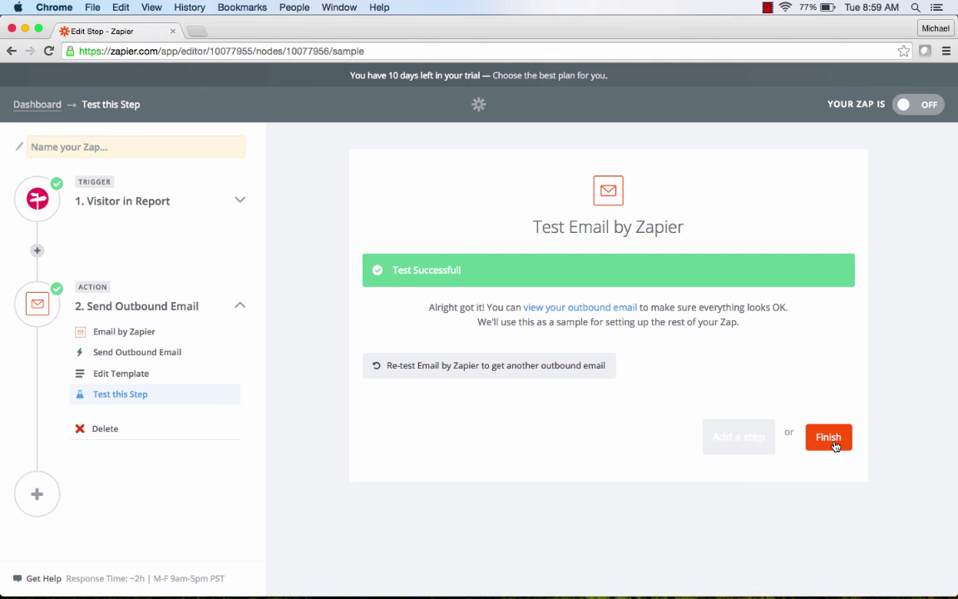
click(834, 446)
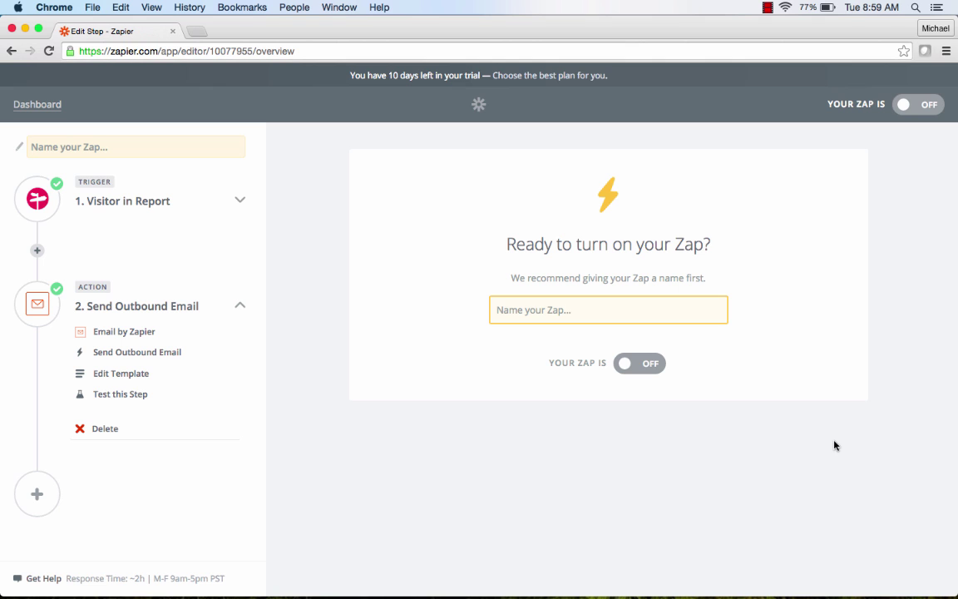
Enter 'Email Lapsed Visitors' as the Zap name and switch the toggle from OFF to ON.
click(610, 306)
text(Ema)
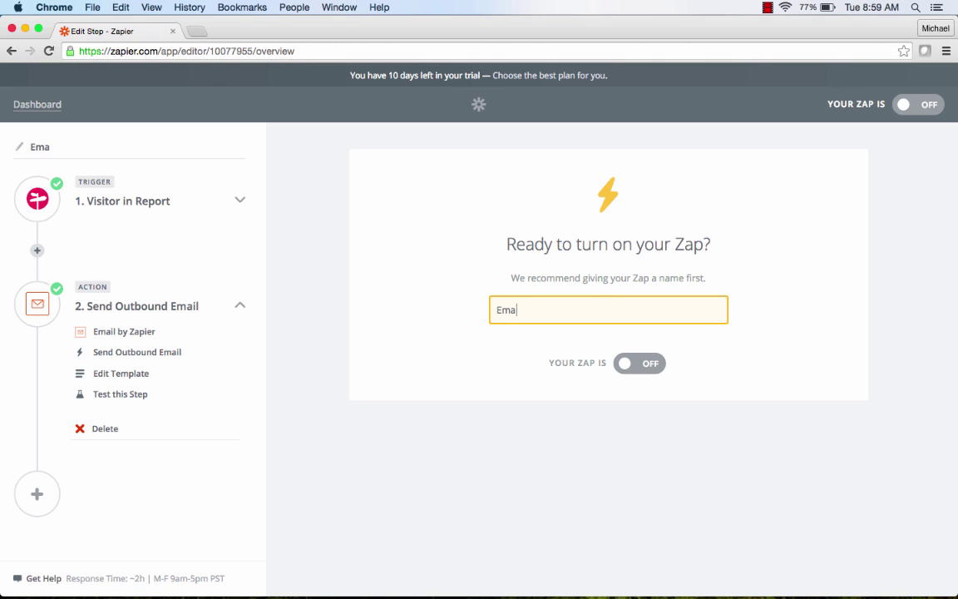
text(il Lapsed )
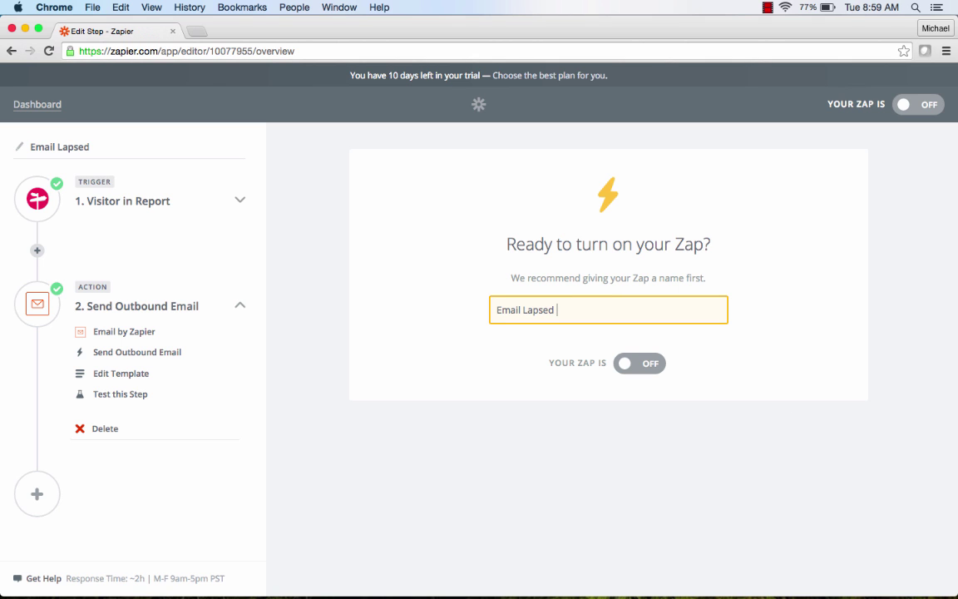
text(Visitors)
click(626, 365)
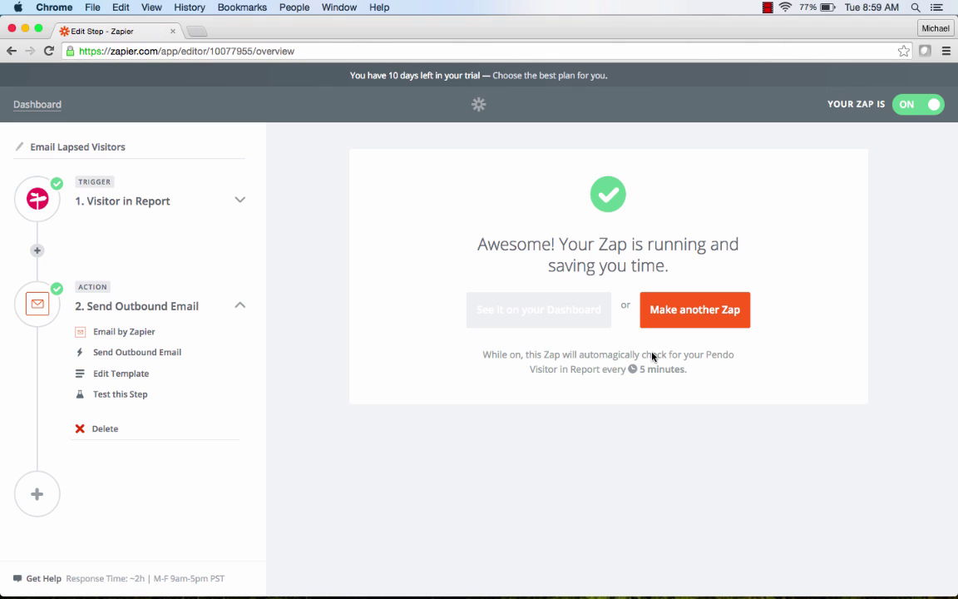